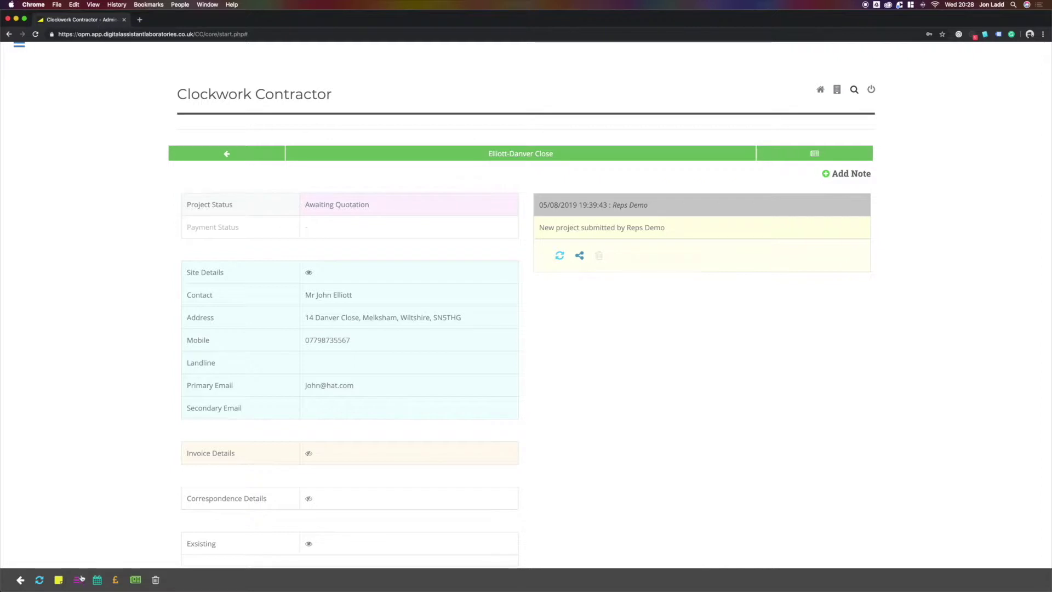
Start a new quotation with reference 'Bathroom' and set its service to Bathrooms
left_click(77, 579)
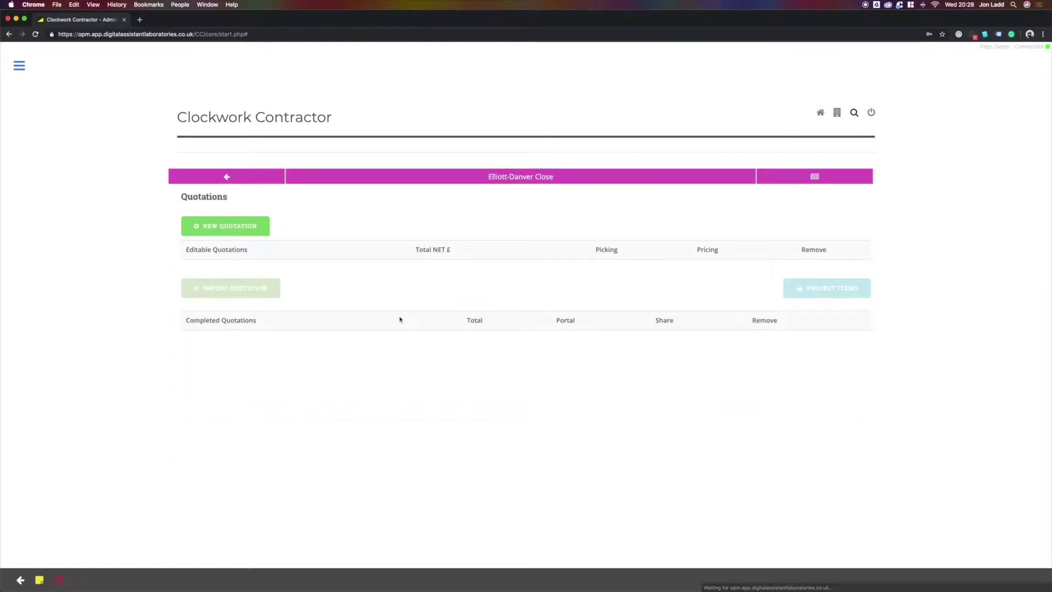
left_click(252, 222)
left_click(253, 217)
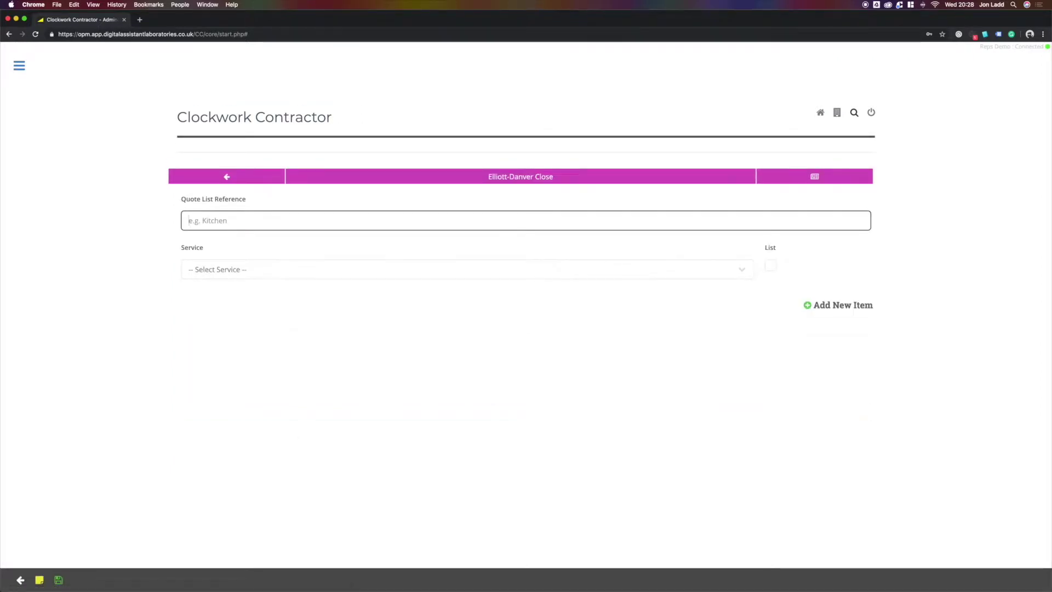
type("Bathroom")
left_click(744, 272)
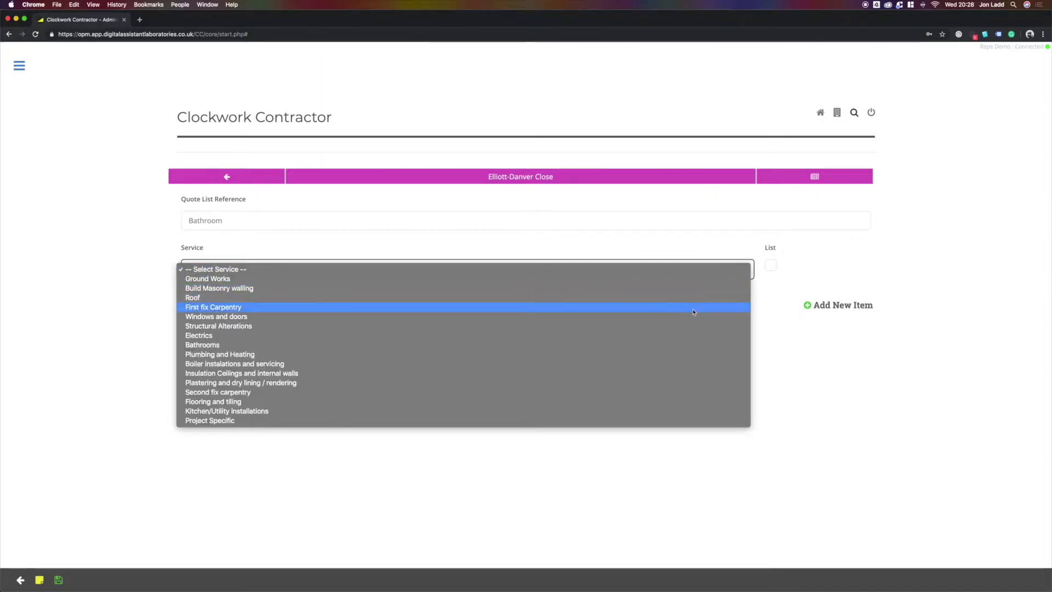
left_click(683, 344)
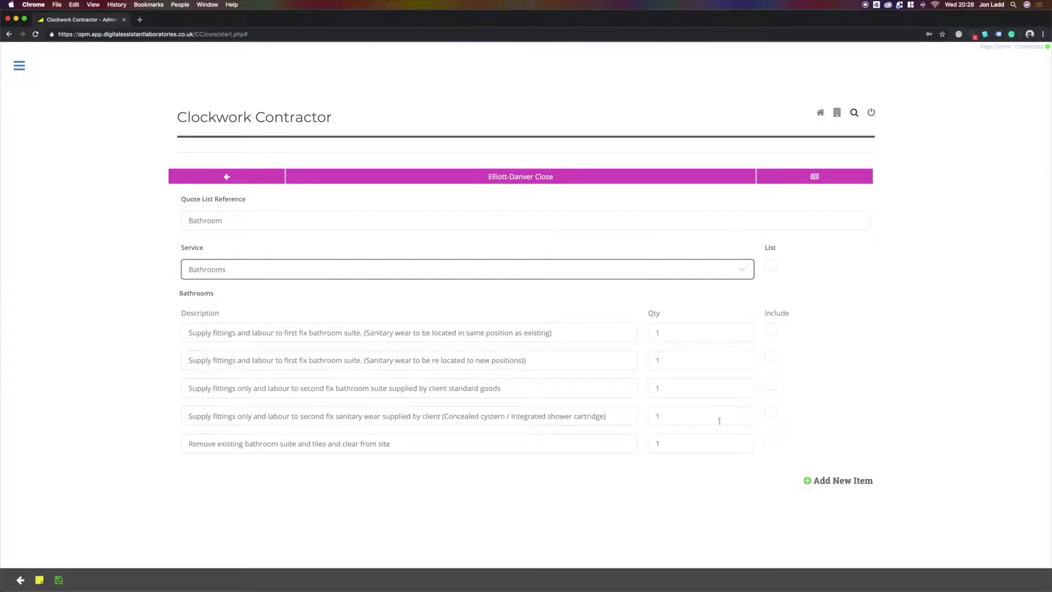
Include the suite removal, same-position first-fix suite and client-supplied second-fix suite items
left_click(771, 442)
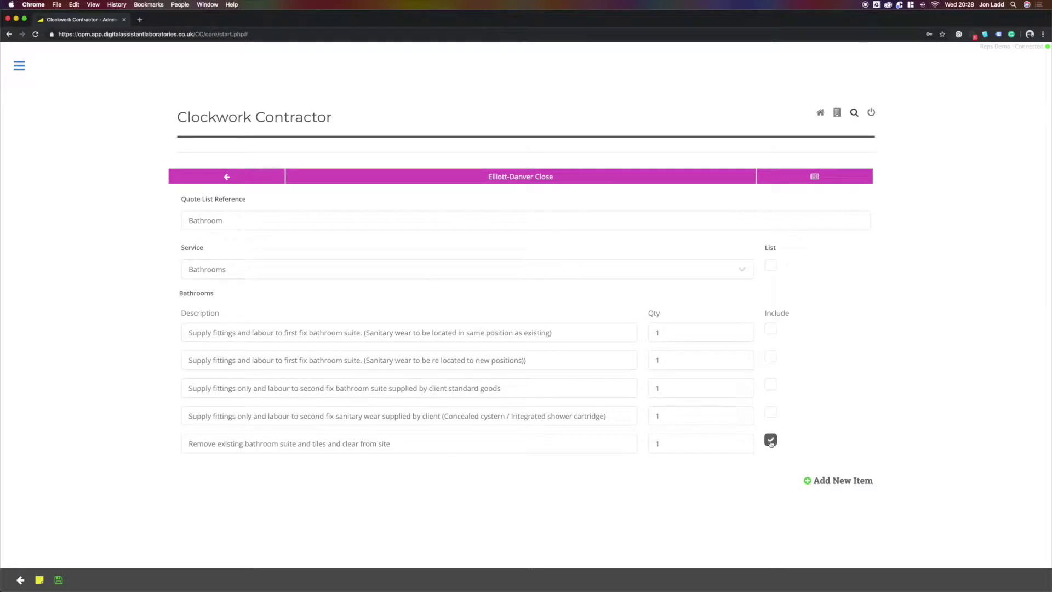
left_click(773, 329)
left_click(771, 384)
left_click(742, 270)
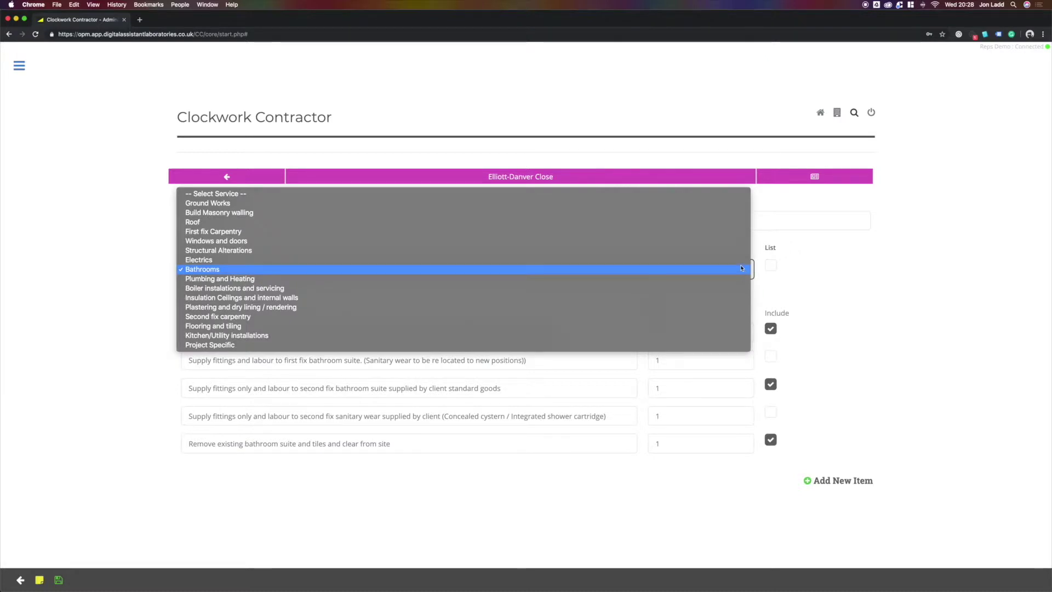
Add the Electrics items LED down lighters, extractor fan, fused spur point and light switch
left_click(739, 264)
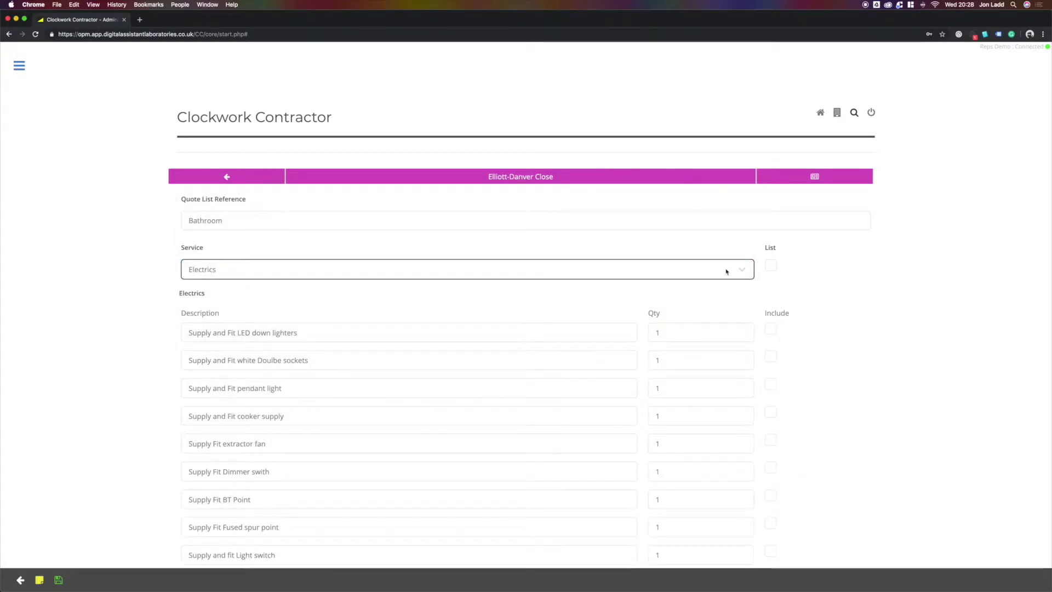
left_click(772, 330)
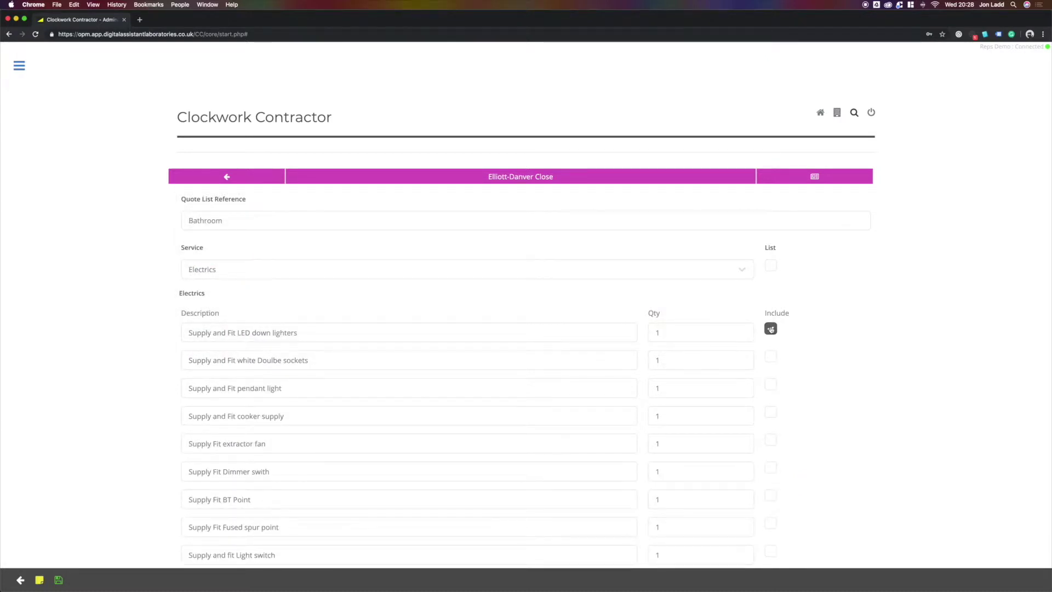
scroll(771, 334, "down", 5)
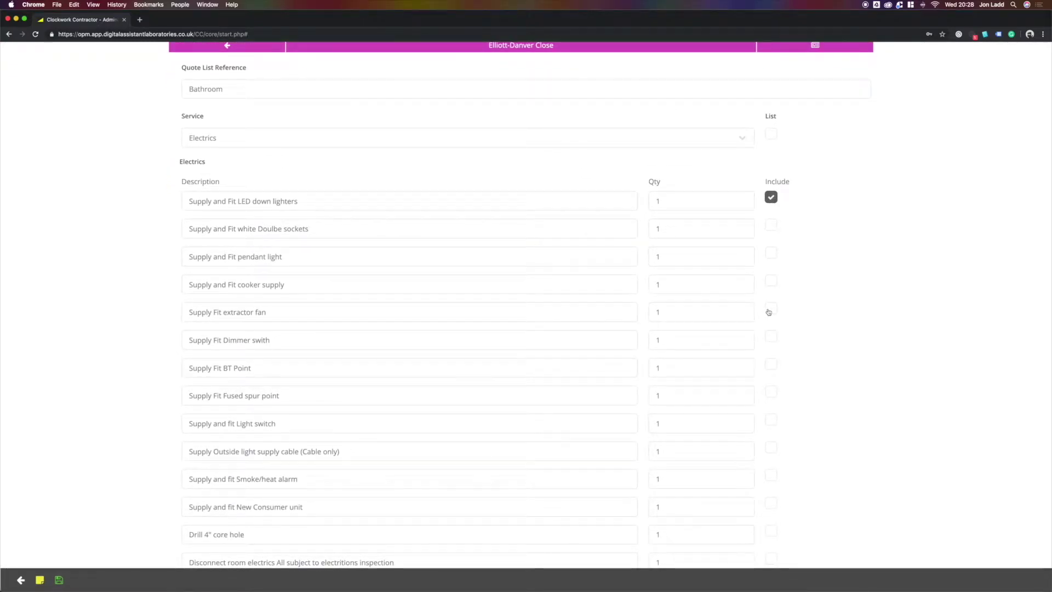
left_click(769, 312)
scroll(768, 315, "up", 1)
scroll(768, 316, "down", 3)
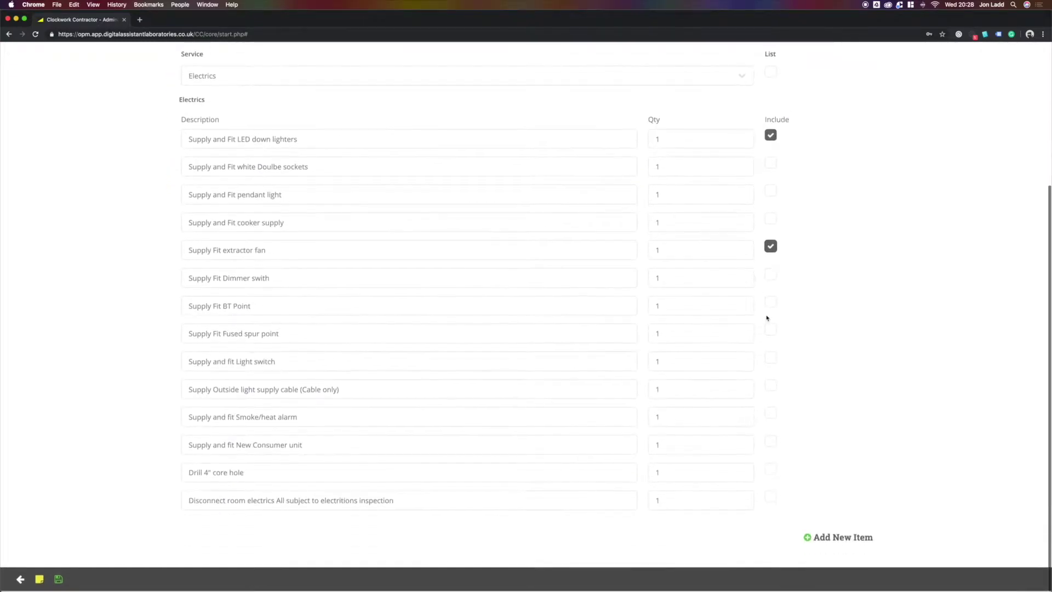
left_click(773, 331)
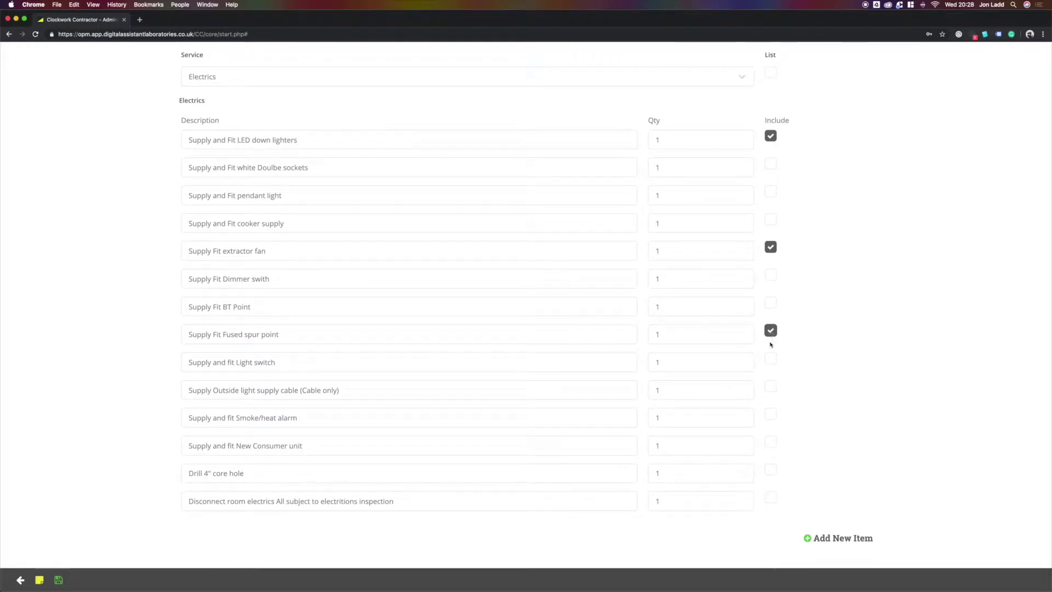
left_click(770, 358)
scroll(778, 251, "up", 2)
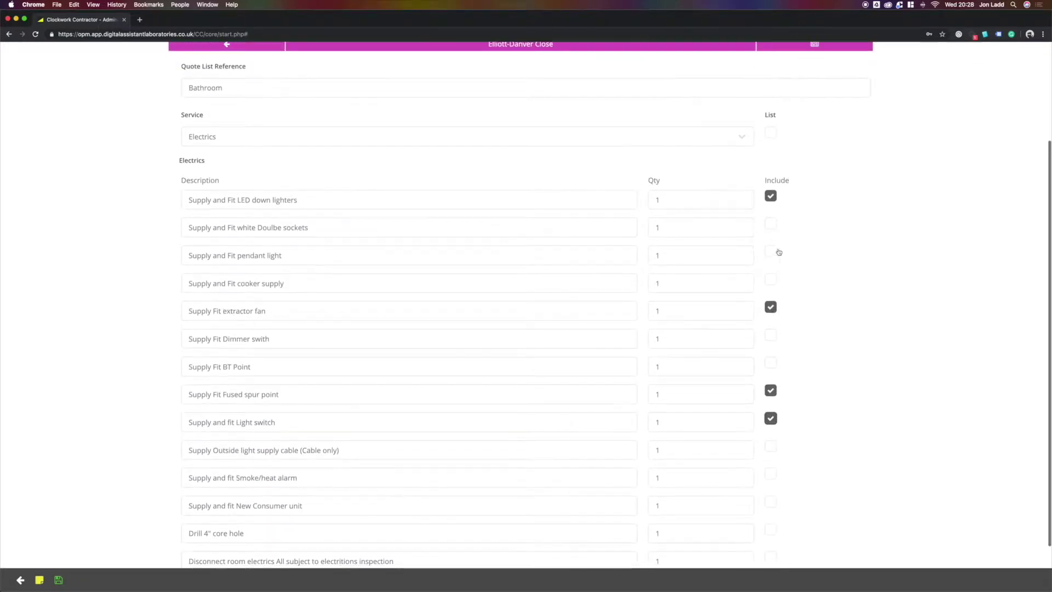
Include 'Plaster skim finish to bathroom (Plasterboard walls)' from Plastering and dry lining / rendering
left_click(746, 143)
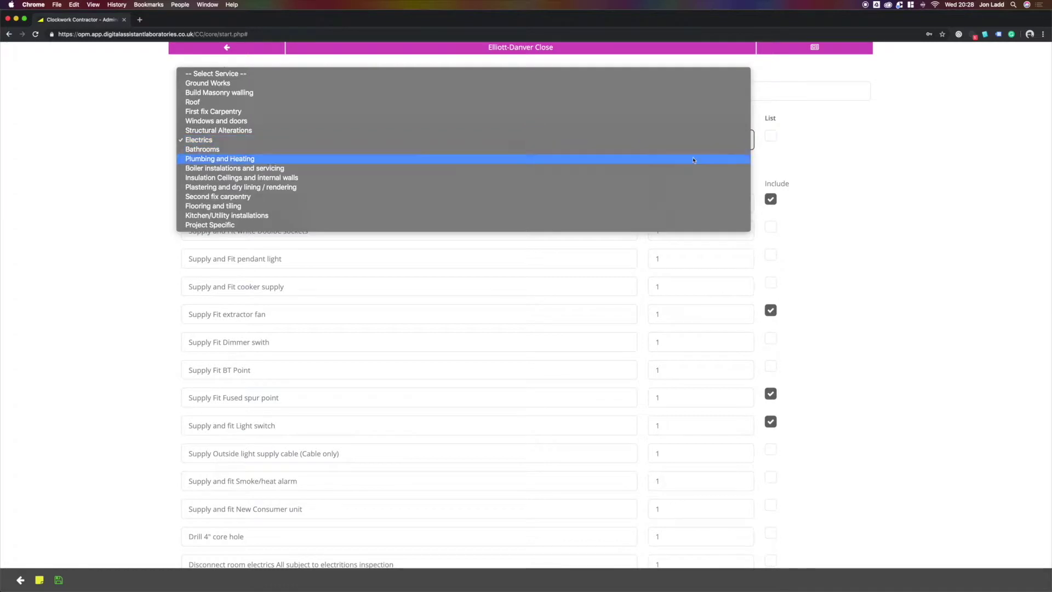
left_click(620, 189)
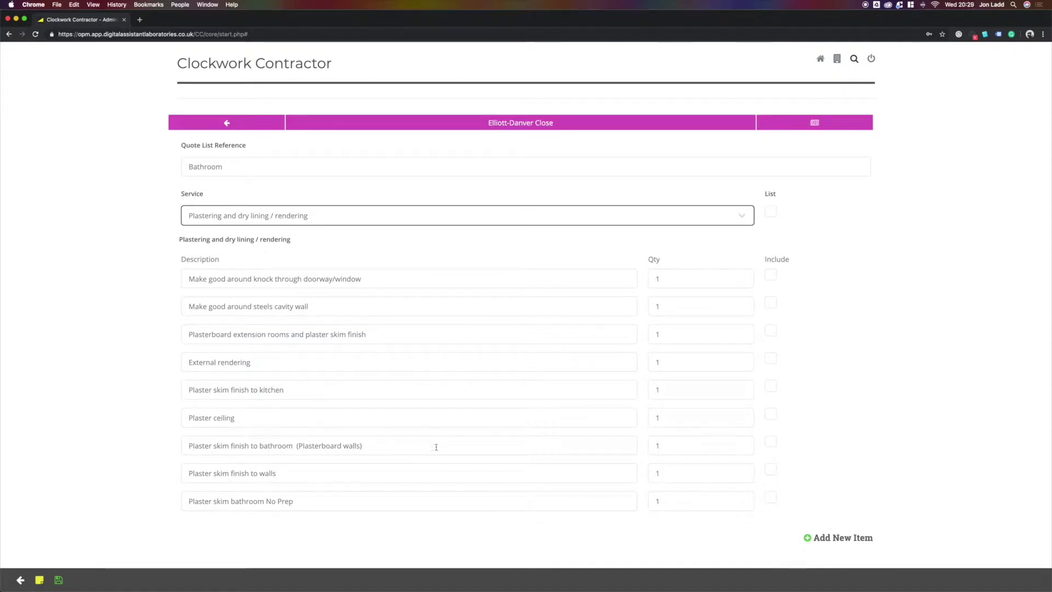
left_click(771, 442)
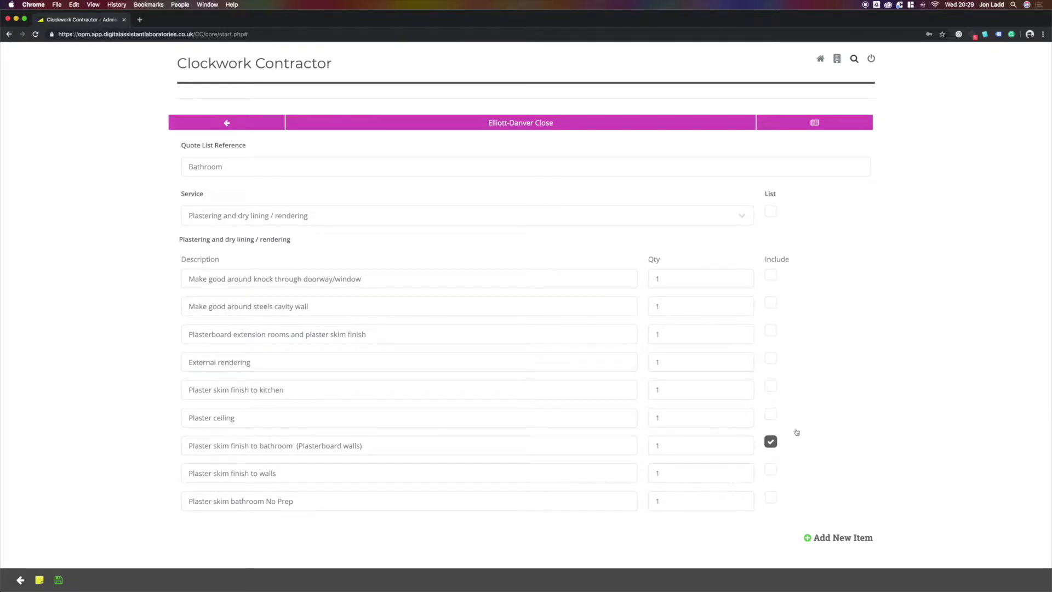
left_click(741, 216)
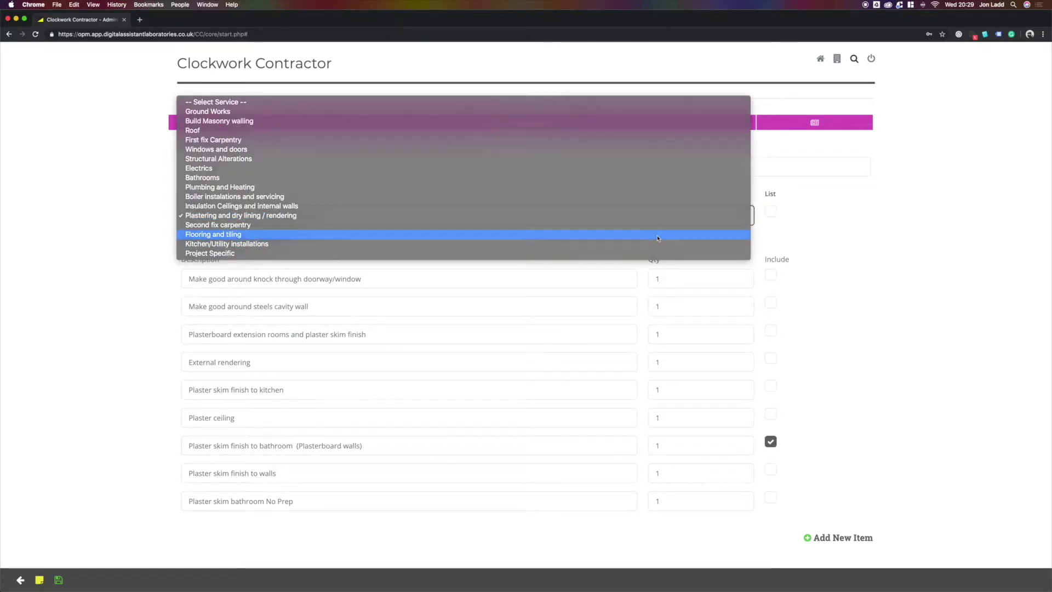
Include Fix Ceramic tiles from Flooring and tiling and 100mm mdf Skirting from Second fix carpentry
left_click(658, 238)
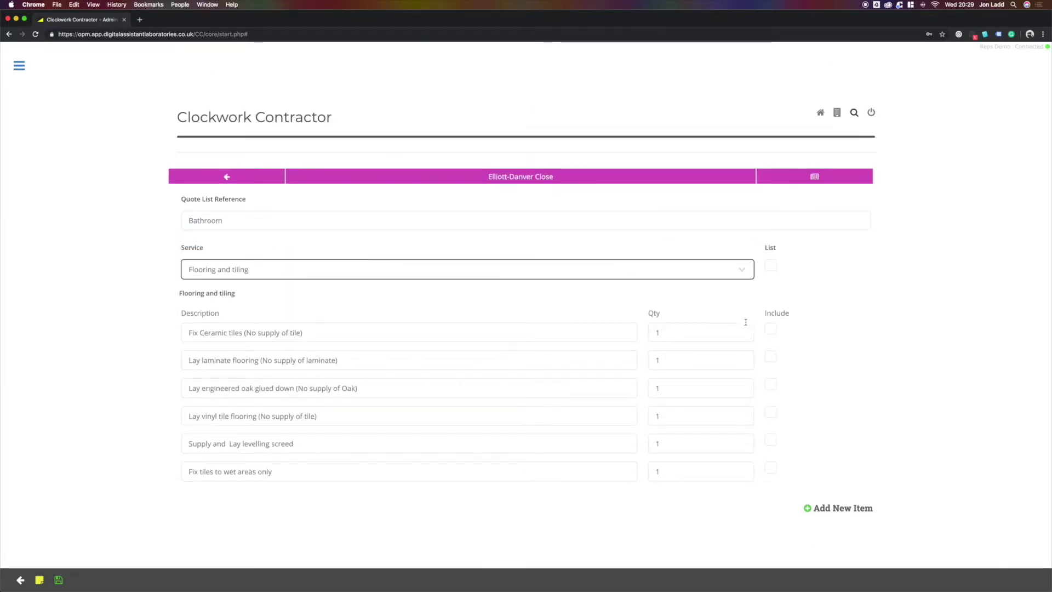
left_click(770, 329)
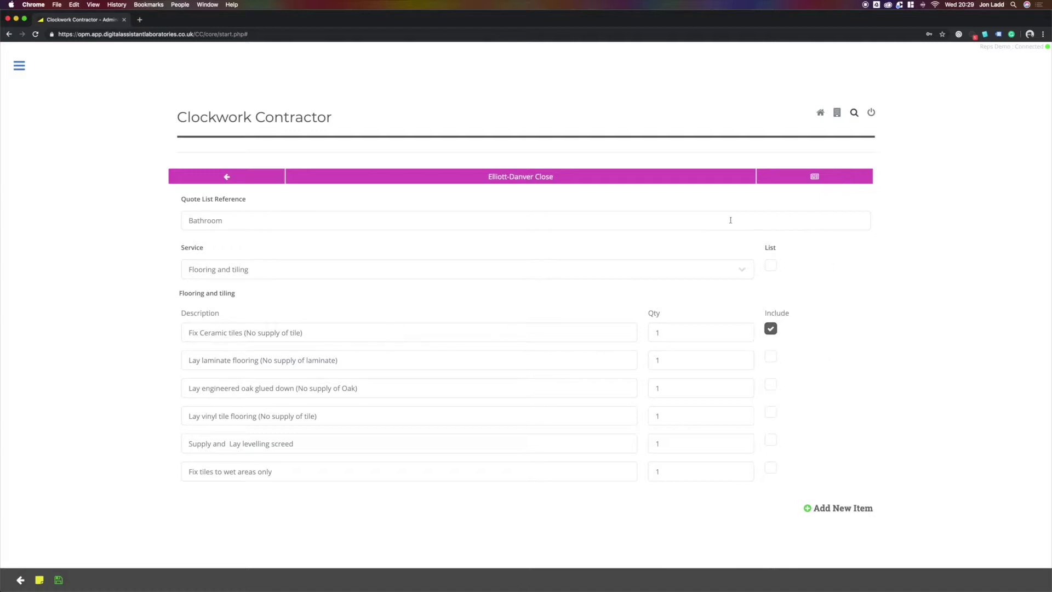
left_click(745, 269)
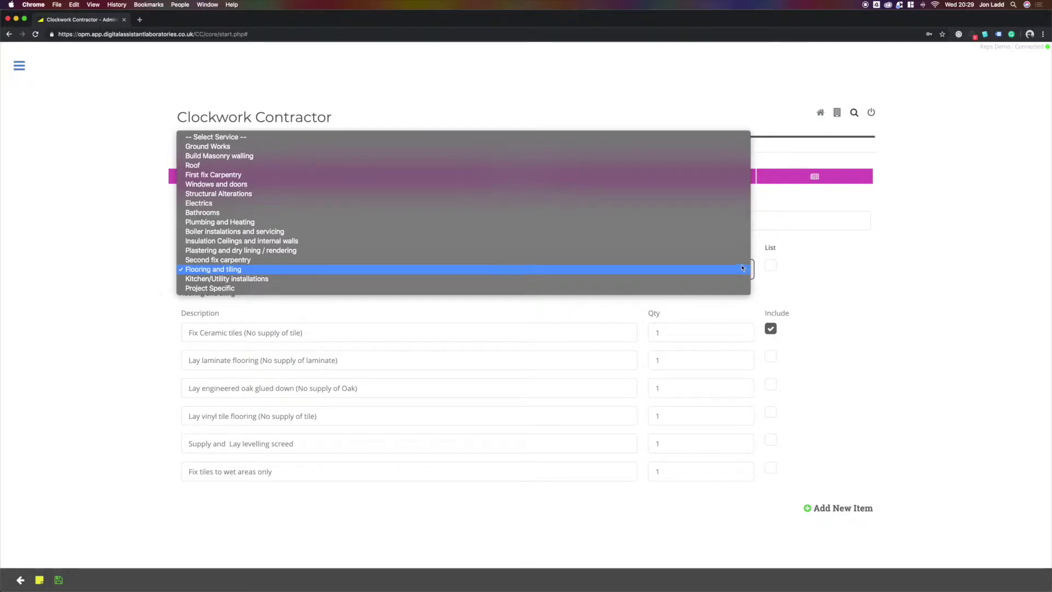
left_click(728, 264)
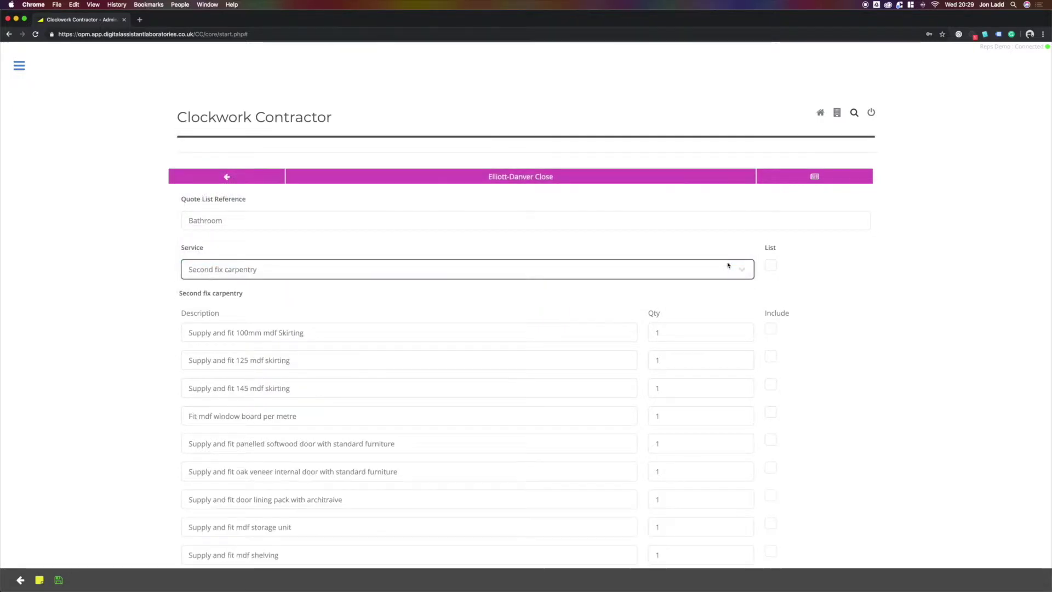
left_click(771, 329)
scroll(791, 327, "down", 3)
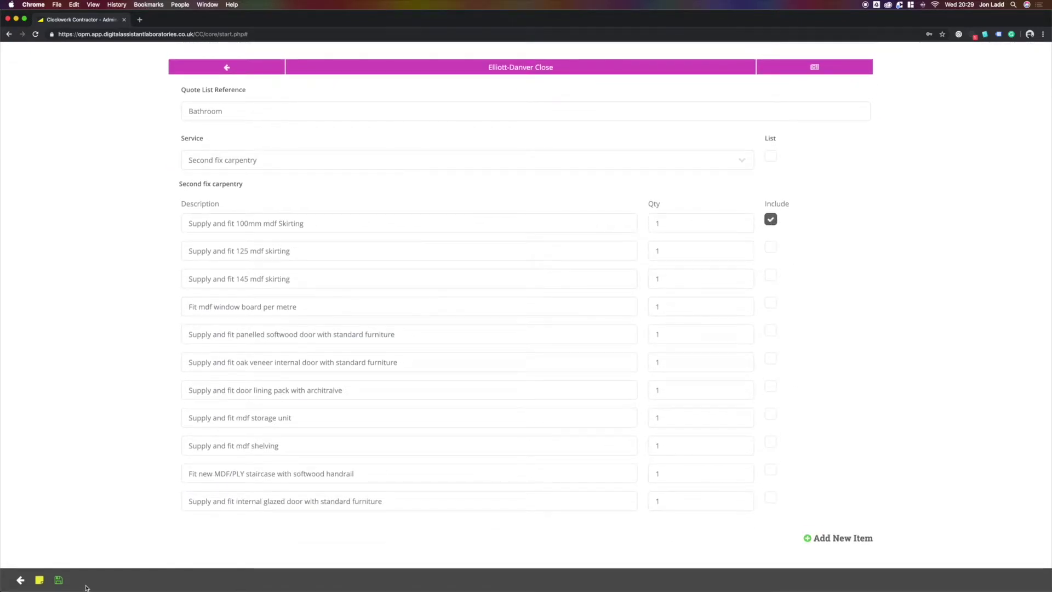
Save the new quotation and set the LED down lighters quantity to 4
left_click(57, 581)
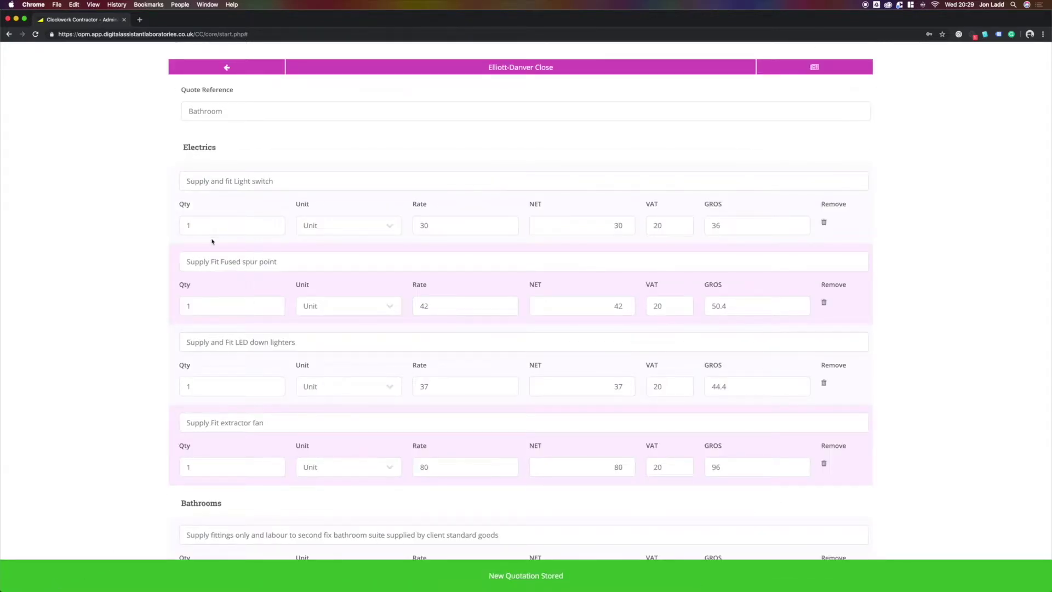
scroll(202, 246, "down", 2)
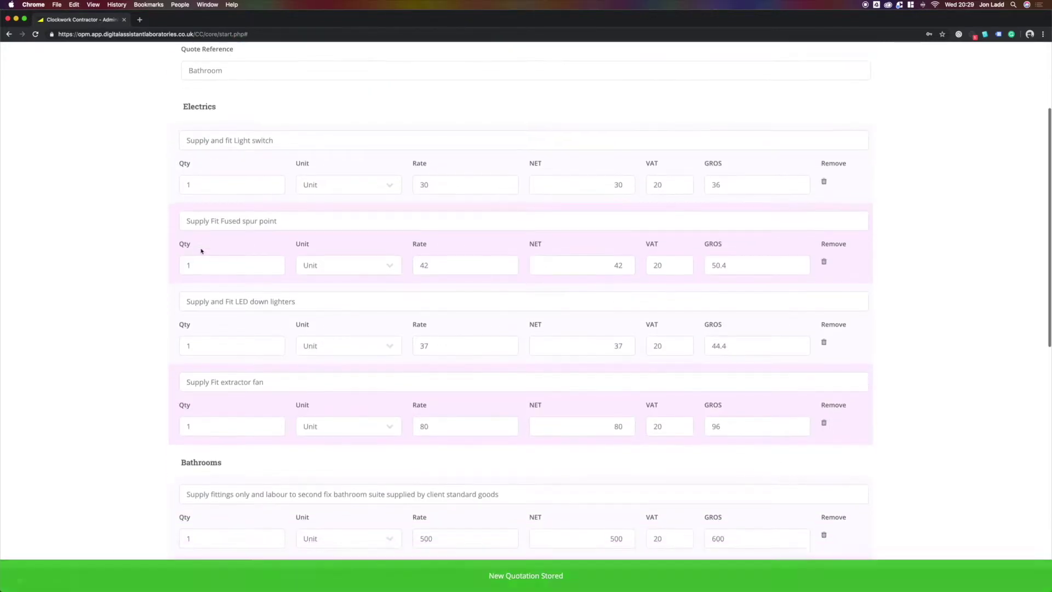
scroll(203, 251, "down", 4)
left_click(203, 261)
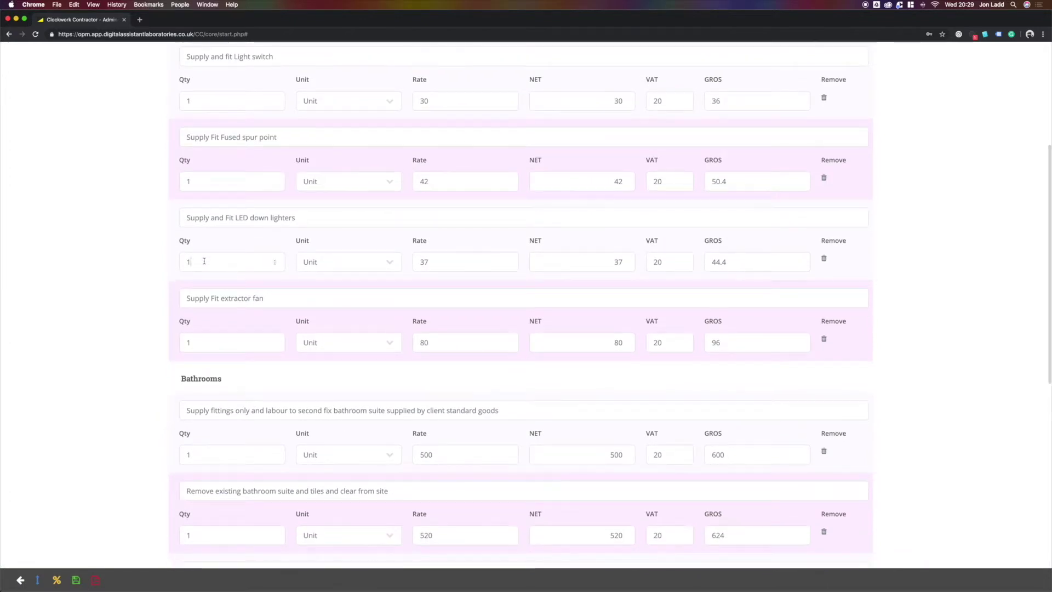
type("4")
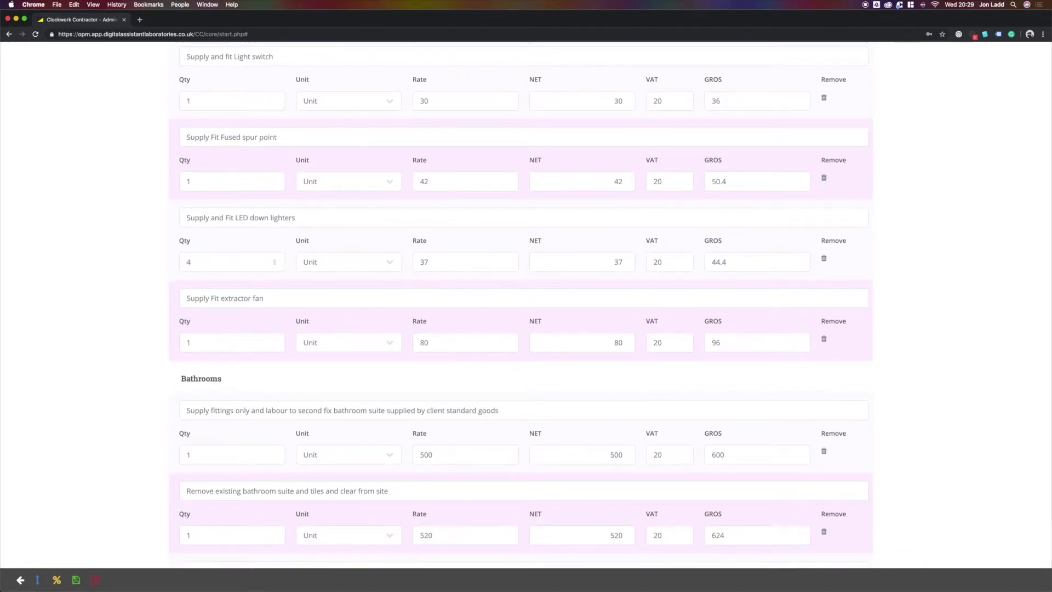
scroll(203, 270, "down", 7)
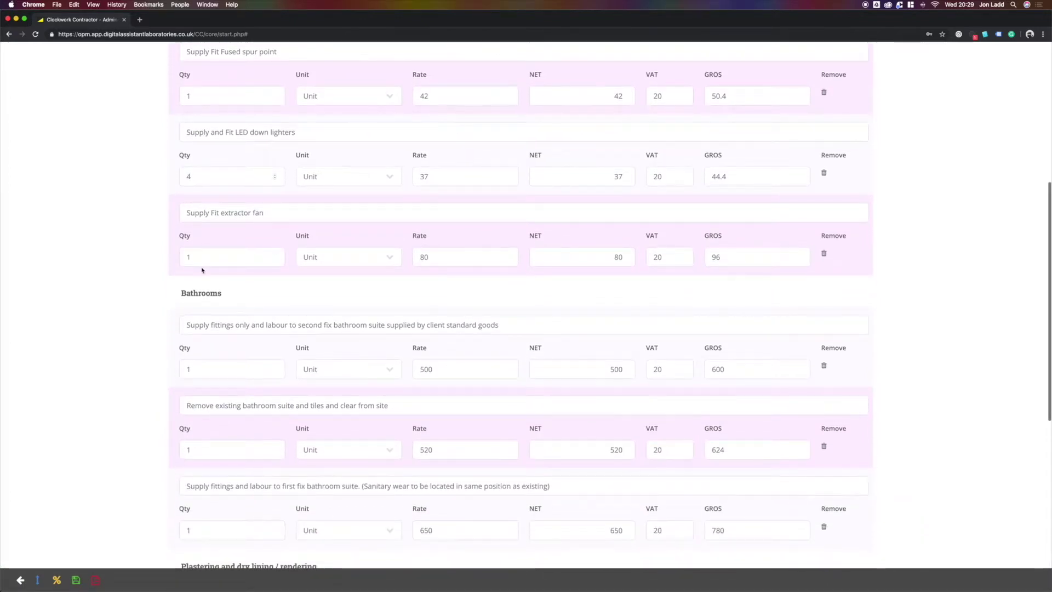
scroll(203, 271, "down", 3)
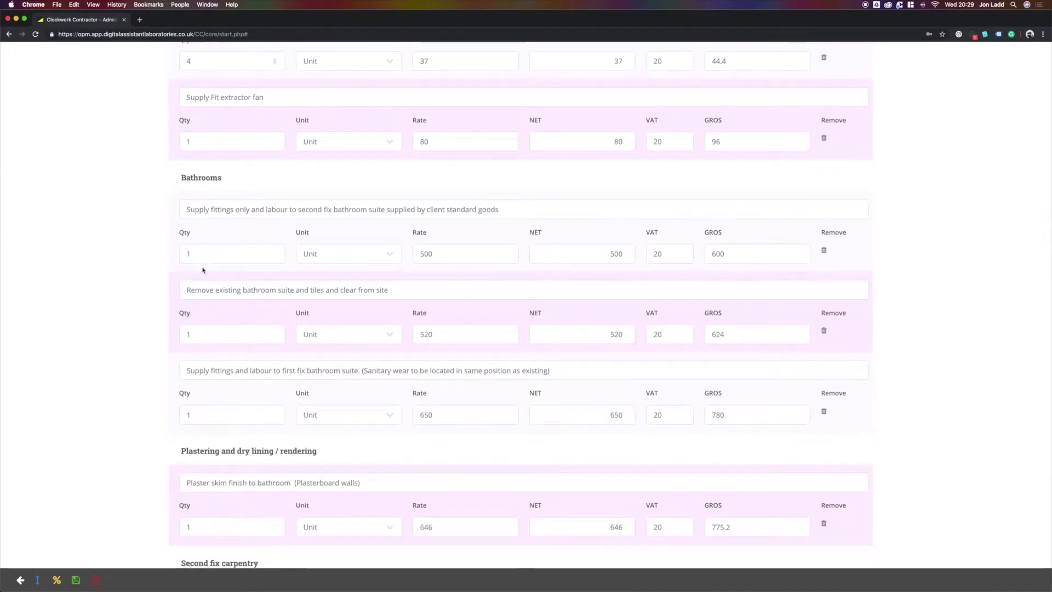
scroll(202, 259, "down", 3)
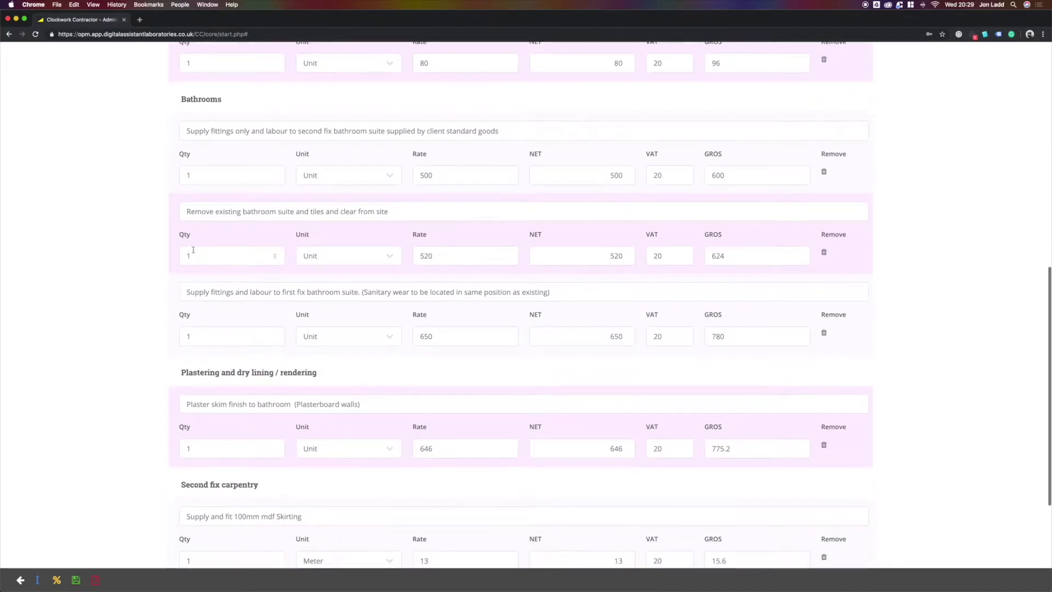
scroll(197, 249, "down", 2)
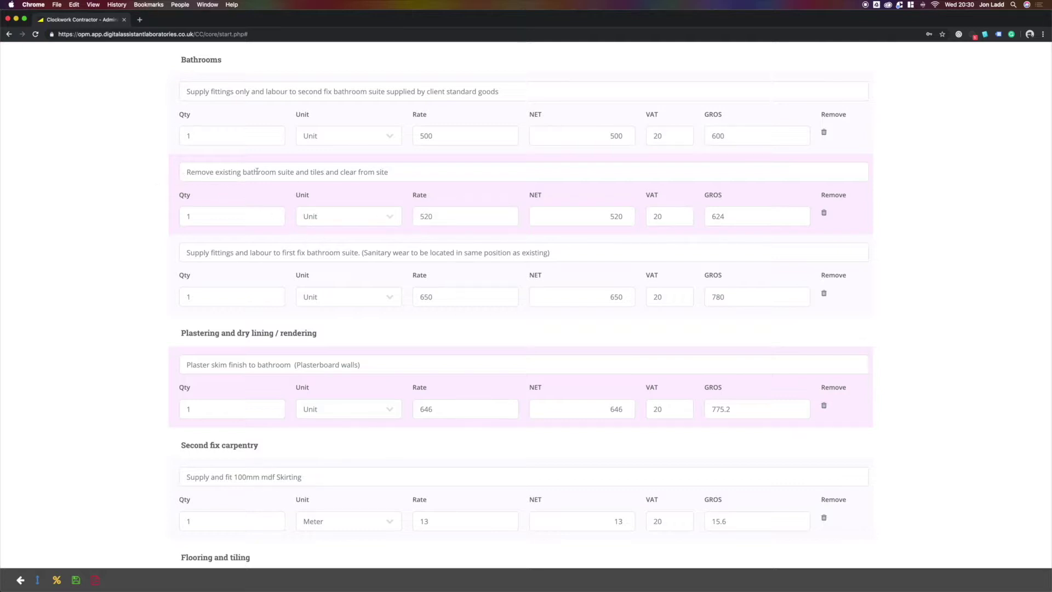
Set the skirting quantity to 5 and the ceramic tiling quantity to 8
left_click(314, 172)
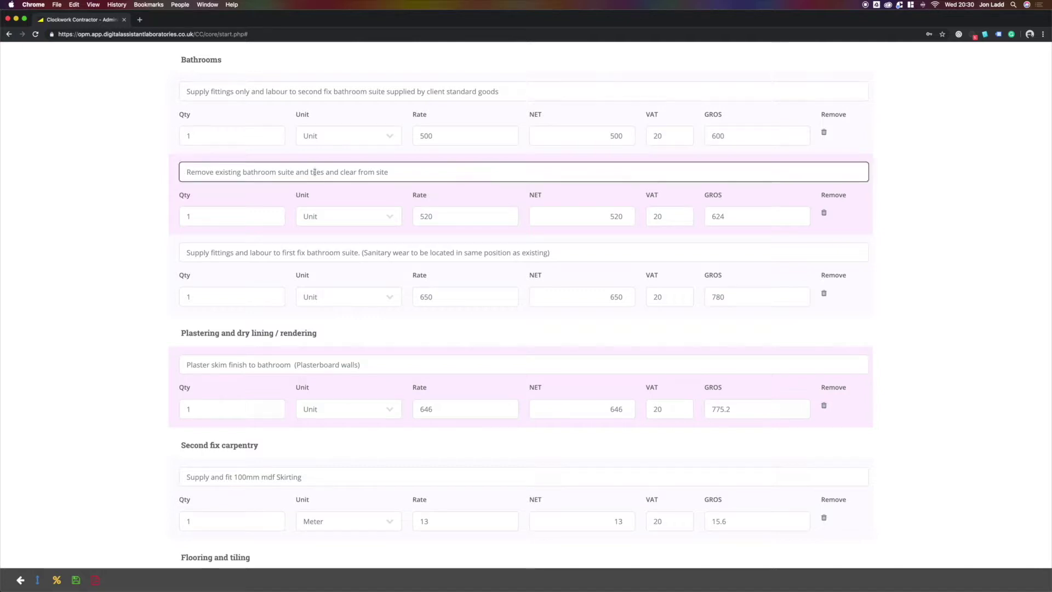
left_click(422, 216)
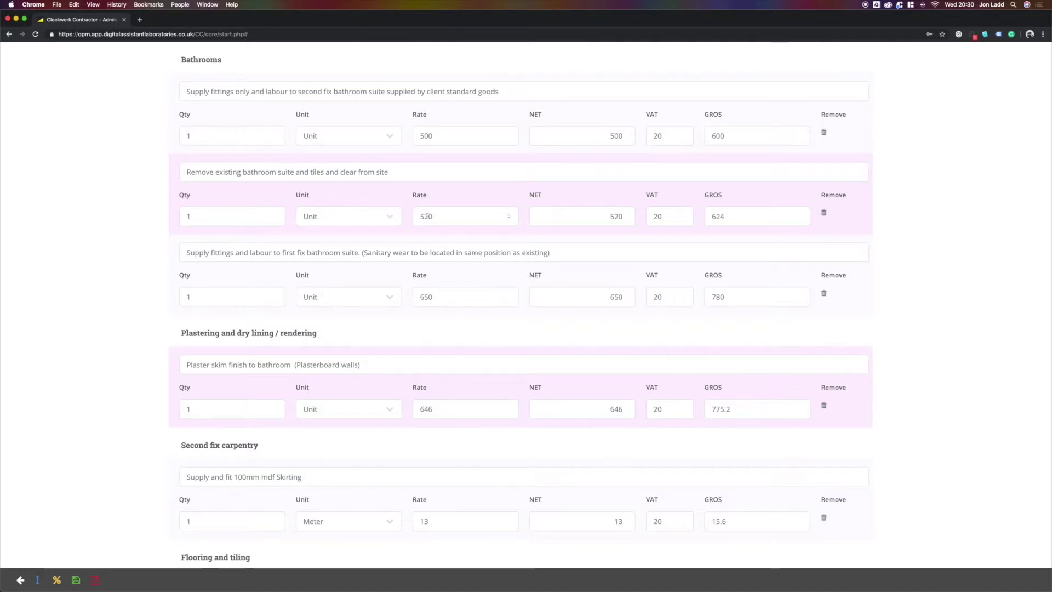
scroll(363, 230, "down", 4)
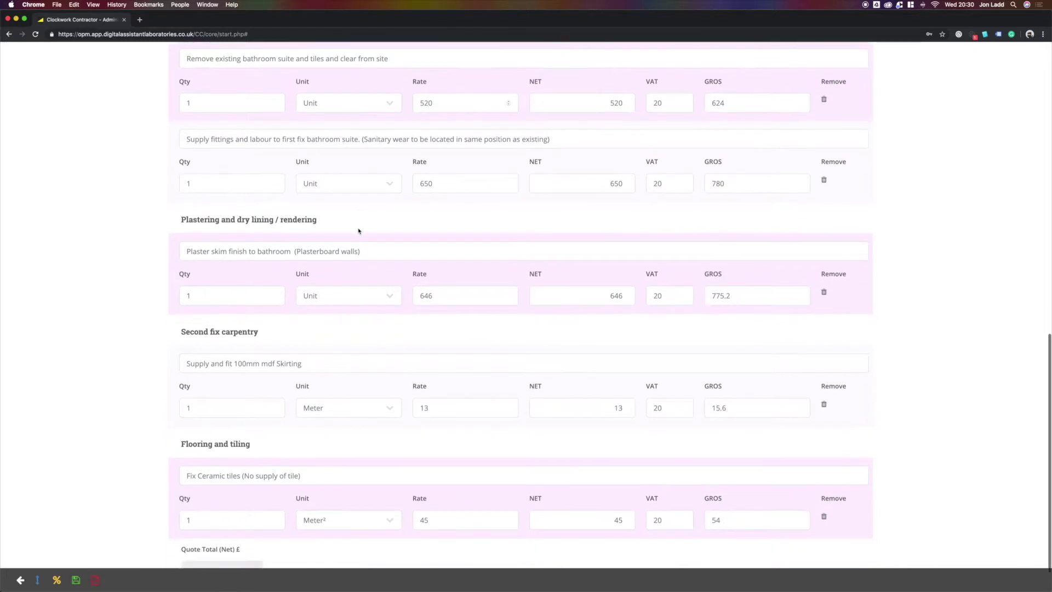
scroll(351, 229, "down", 2)
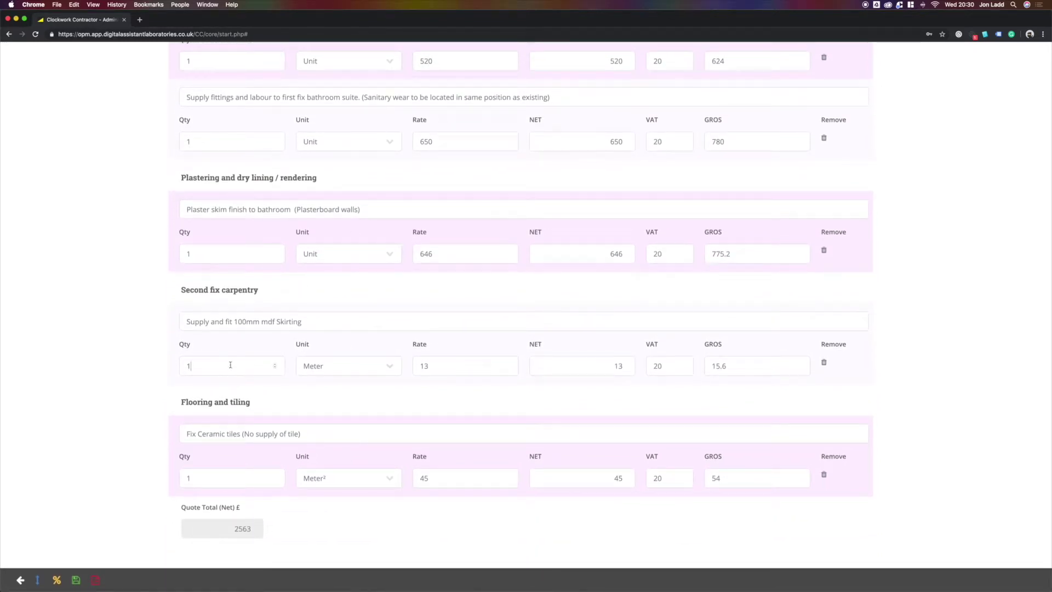
type("5")
left_click(259, 480)
key("BackSpace")
type("8")
left_click(301, 512)
left_click(57, 579)
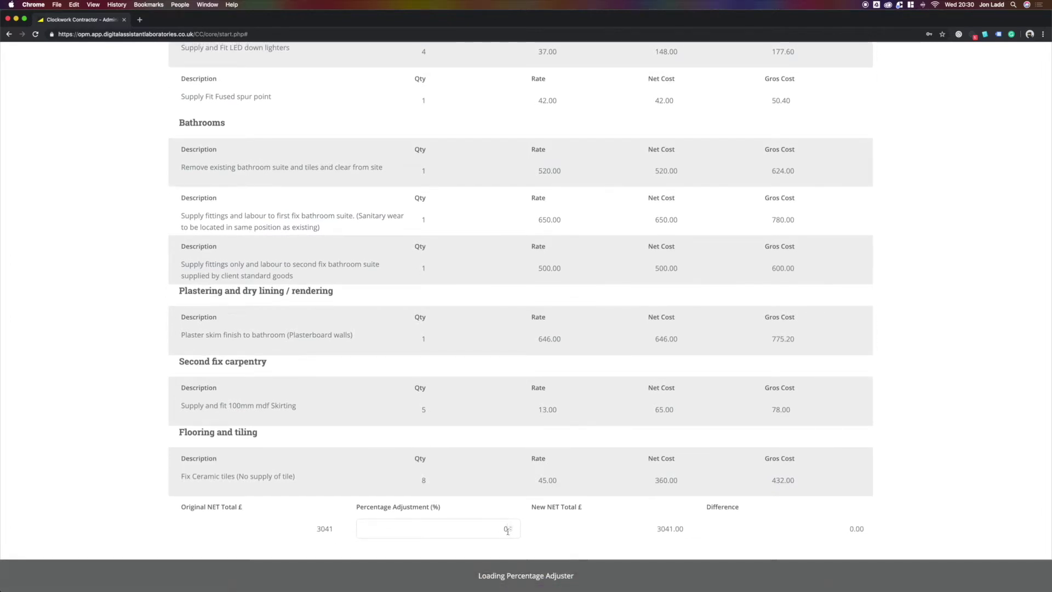
Apply a 15% adjustment, raising the net total to 3497.15, and save the quotation
type("1")
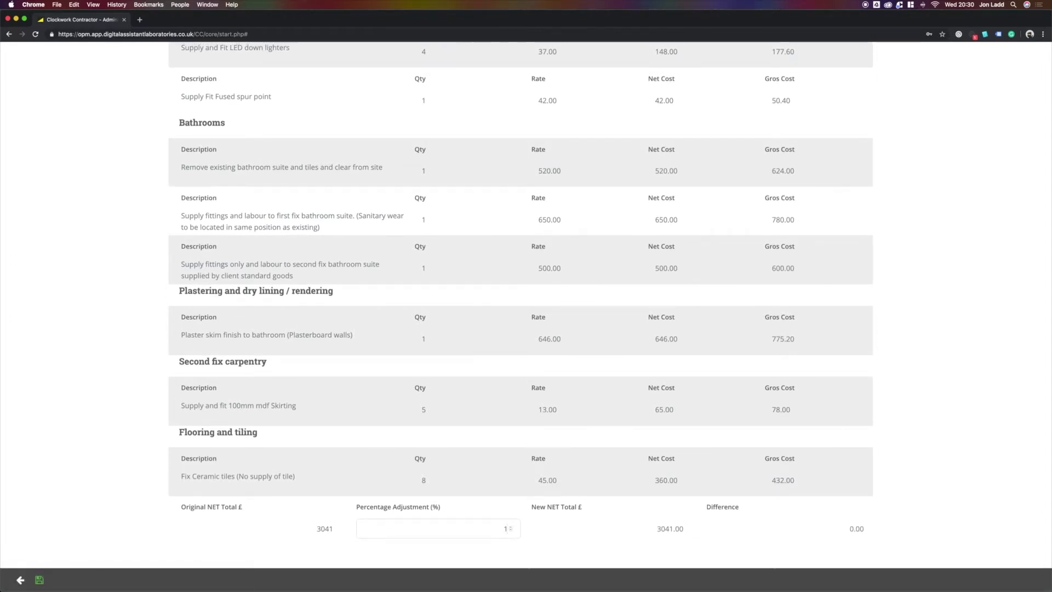
type("5")
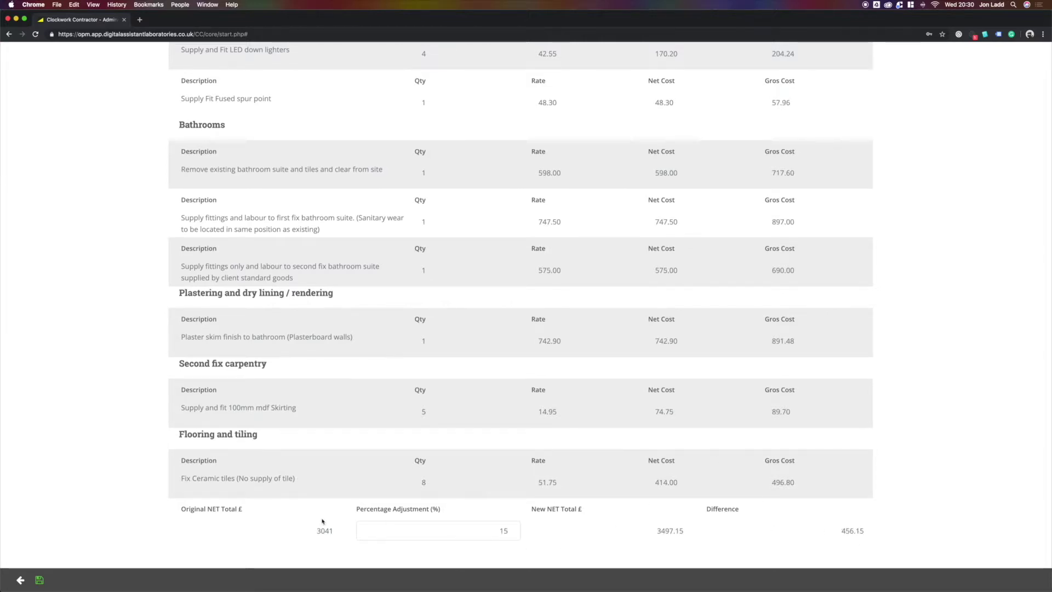
left_click(39, 579)
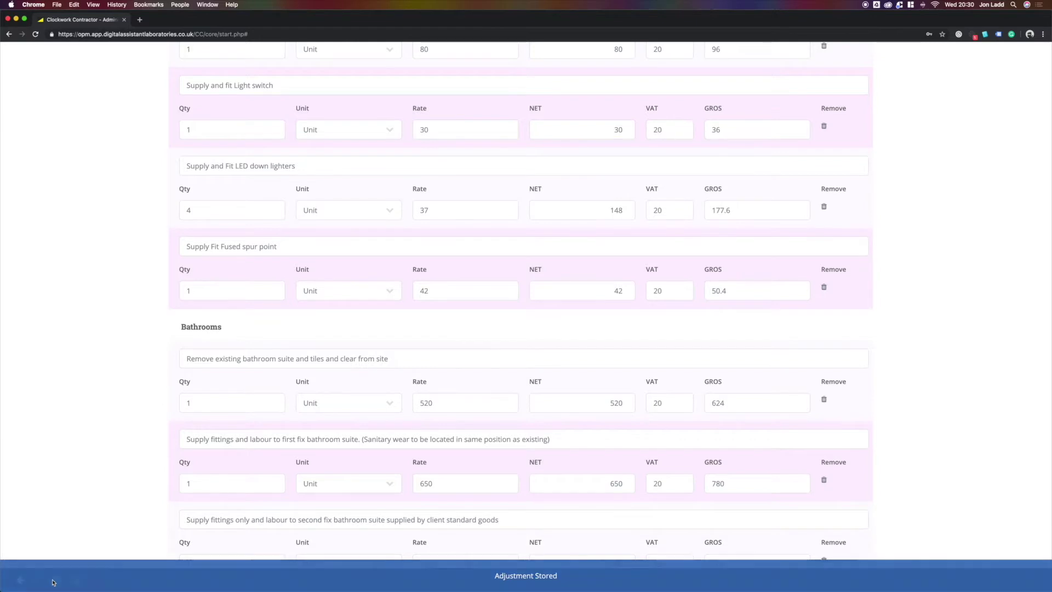
left_click(77, 582)
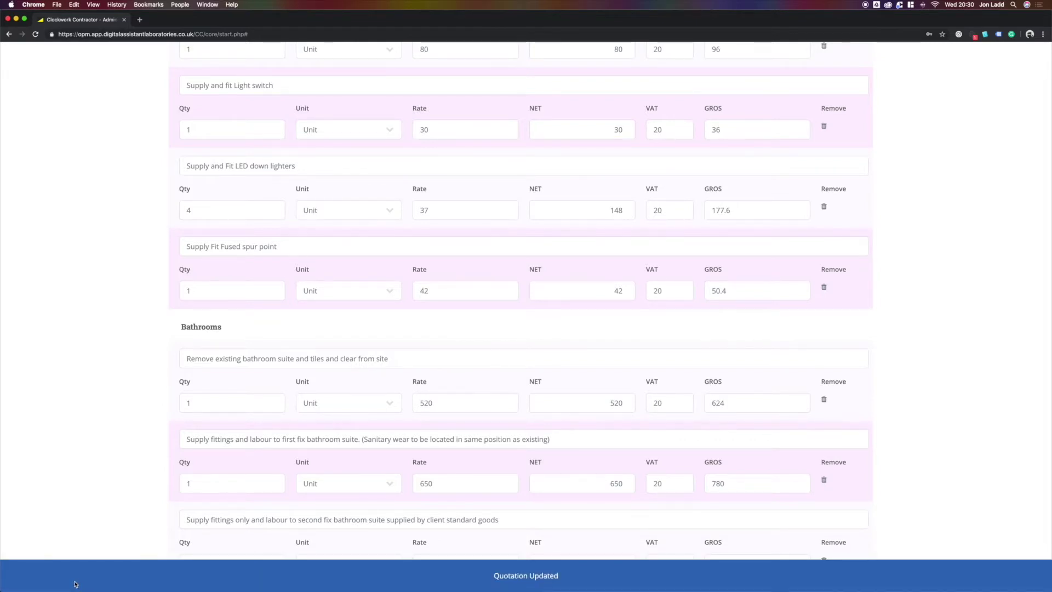
scroll(512, 331, "down", 3)
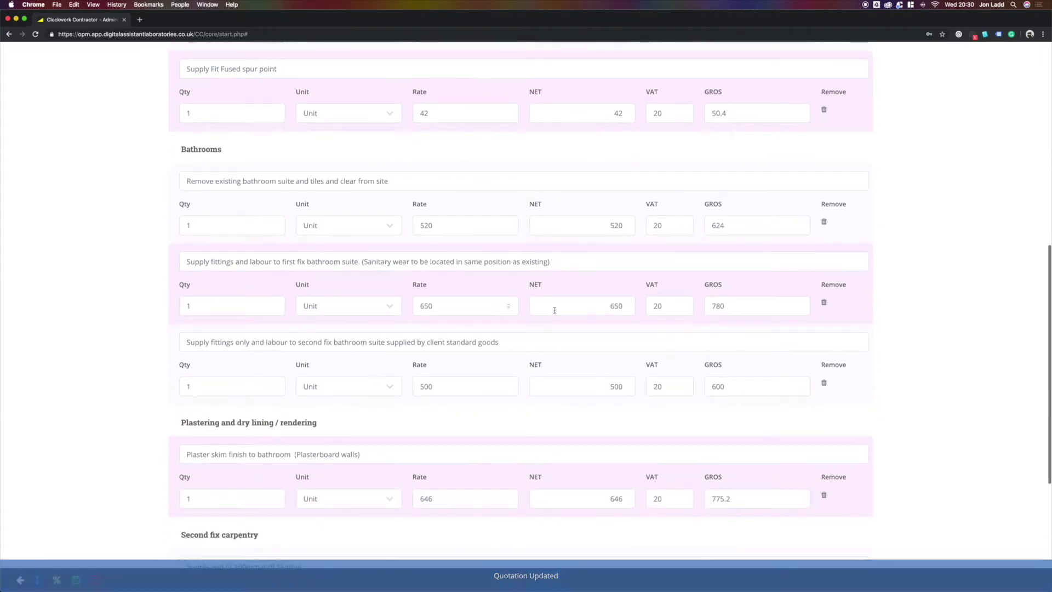
left_click(96, 582)
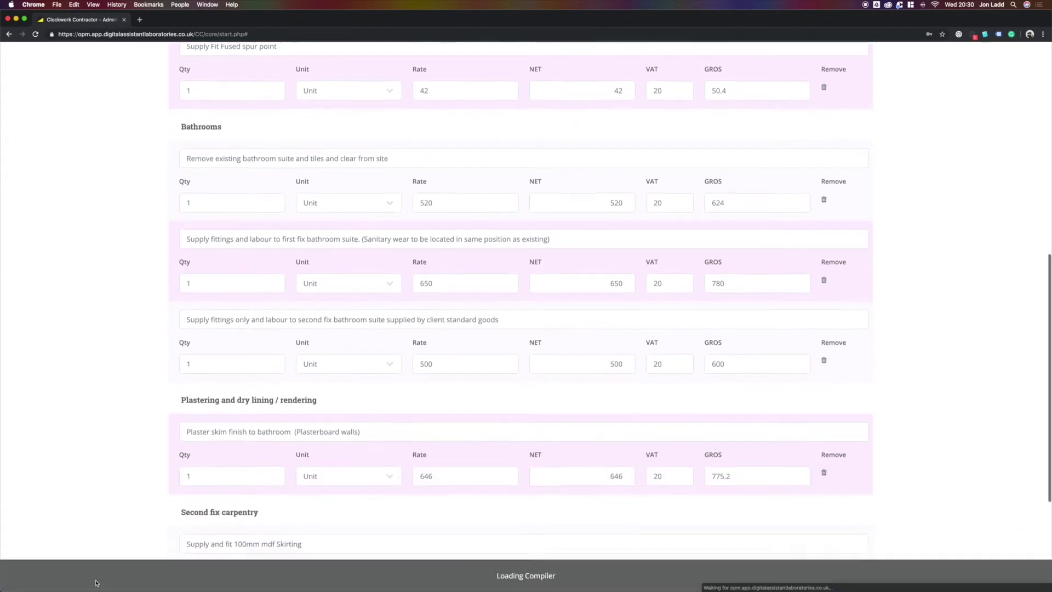
Enter 'Bathroom' as the quotation reference and include the Bathroom quote in the compilation
left_click(215, 143)
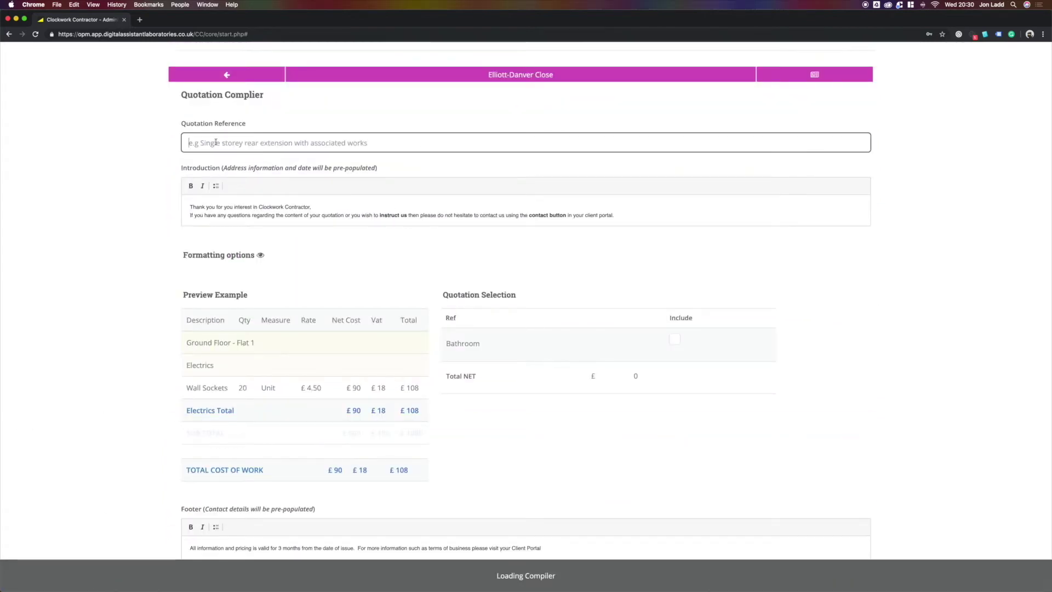
type("Bathroo")
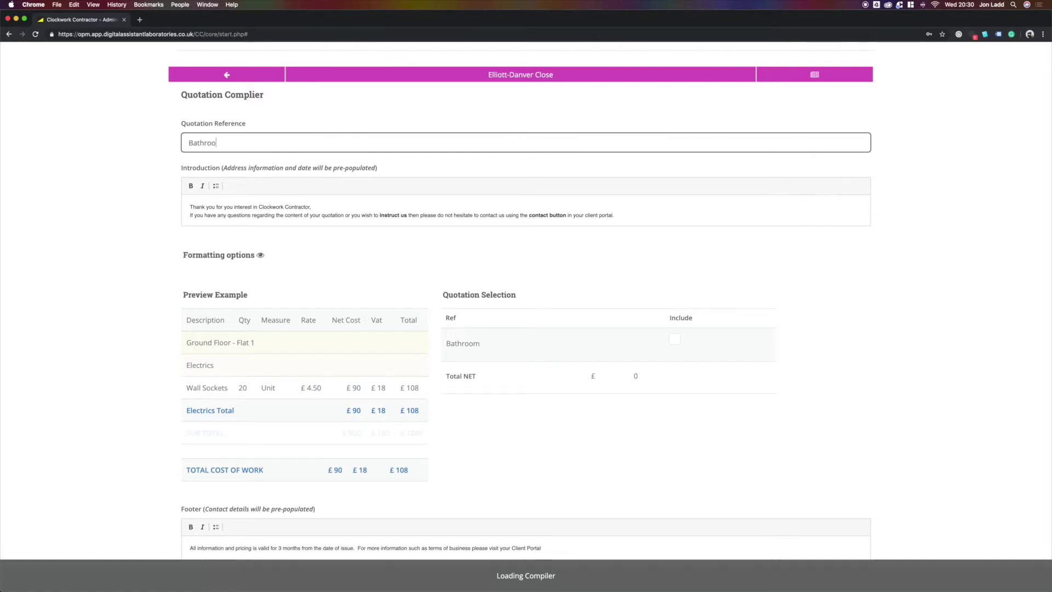
type("m")
left_click(261, 256)
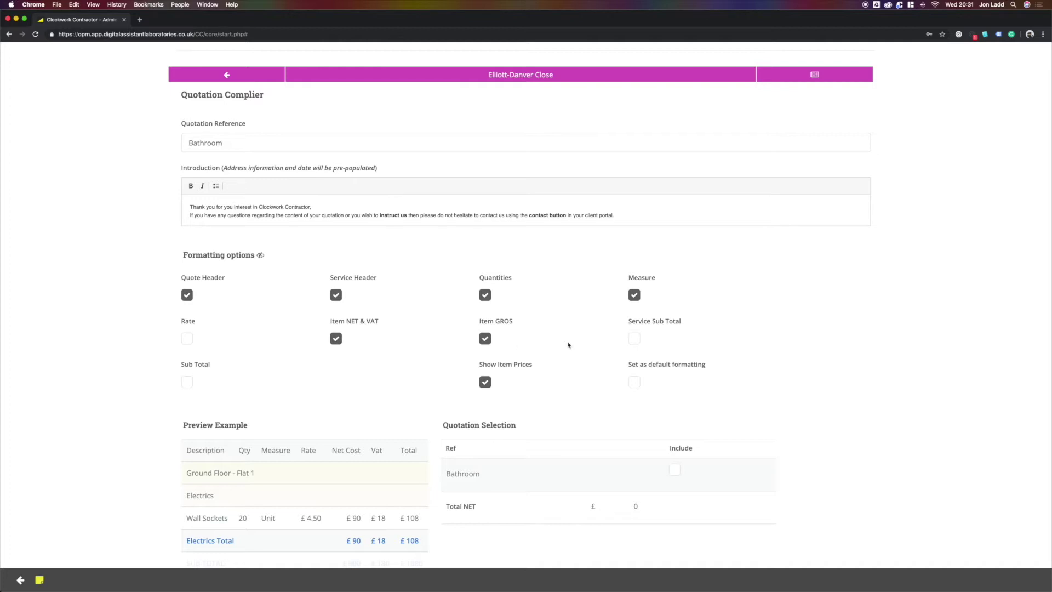
scroll(549, 343, "down", 4)
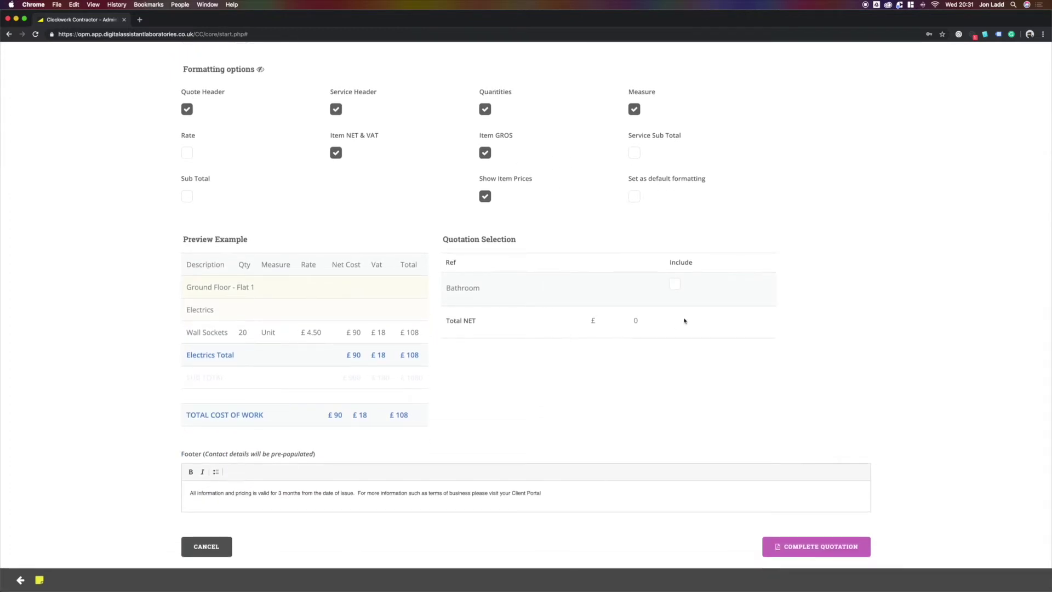
left_click(675, 284)
scroll(674, 312, "up", 2)
scroll(682, 321, "down", 2)
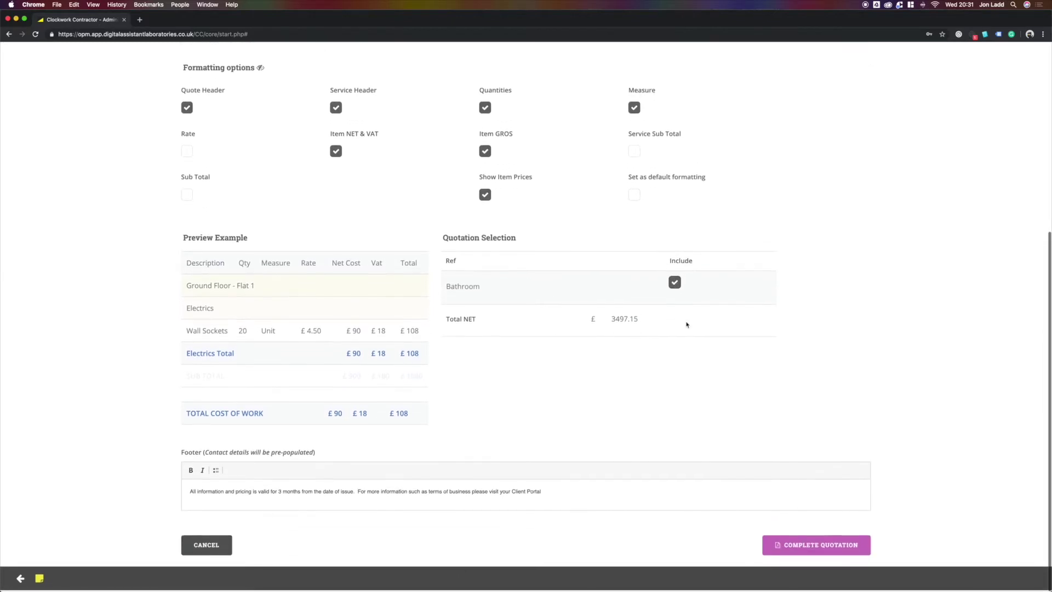
Generate the completed quotation PDF and review its £3649.20 total in the preview
left_click(795, 548)
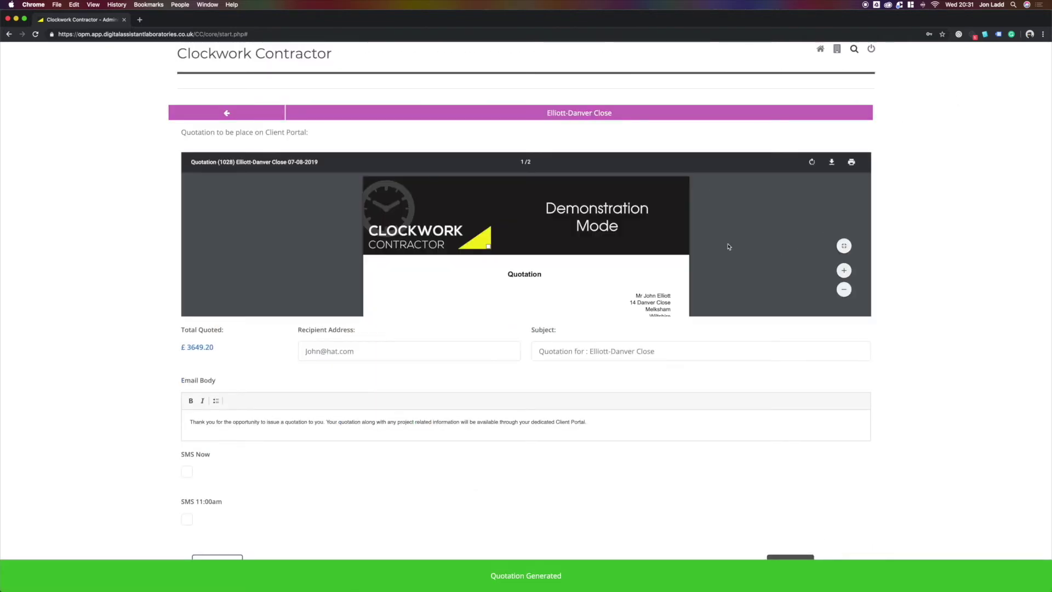
scroll(714, 244, "down", 4)
scroll(714, 247, "down", 2)
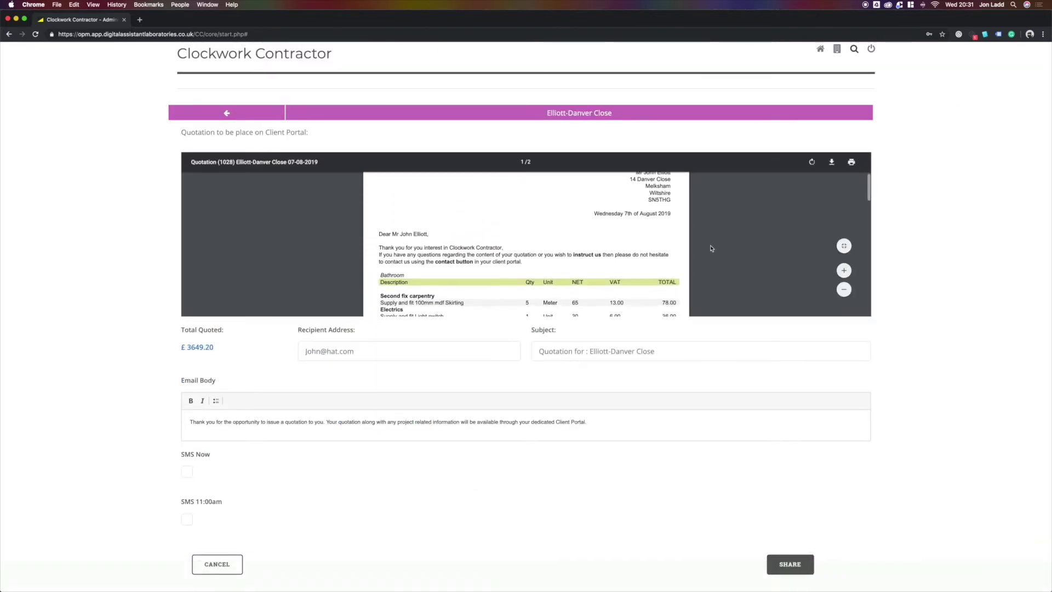
scroll(711, 248, "up", 1)
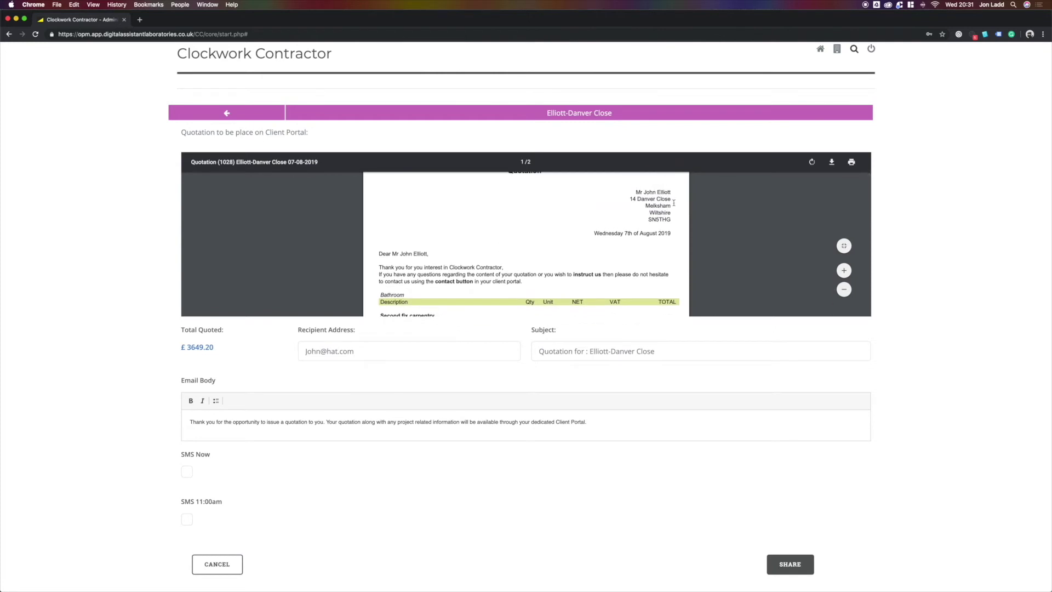
scroll(481, 208, "down", 2)
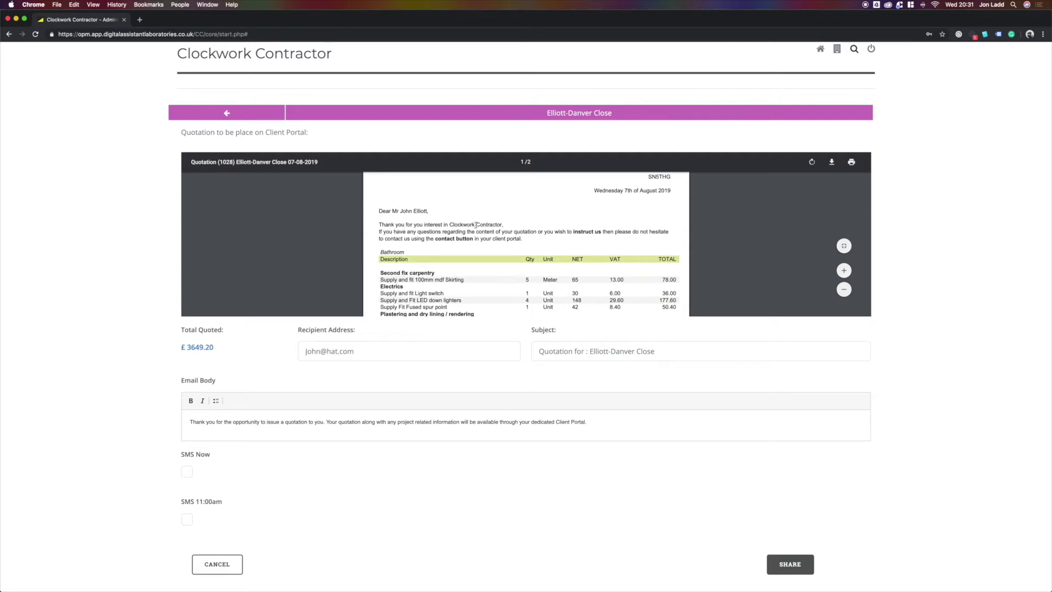
scroll(404, 237, "down", 1)
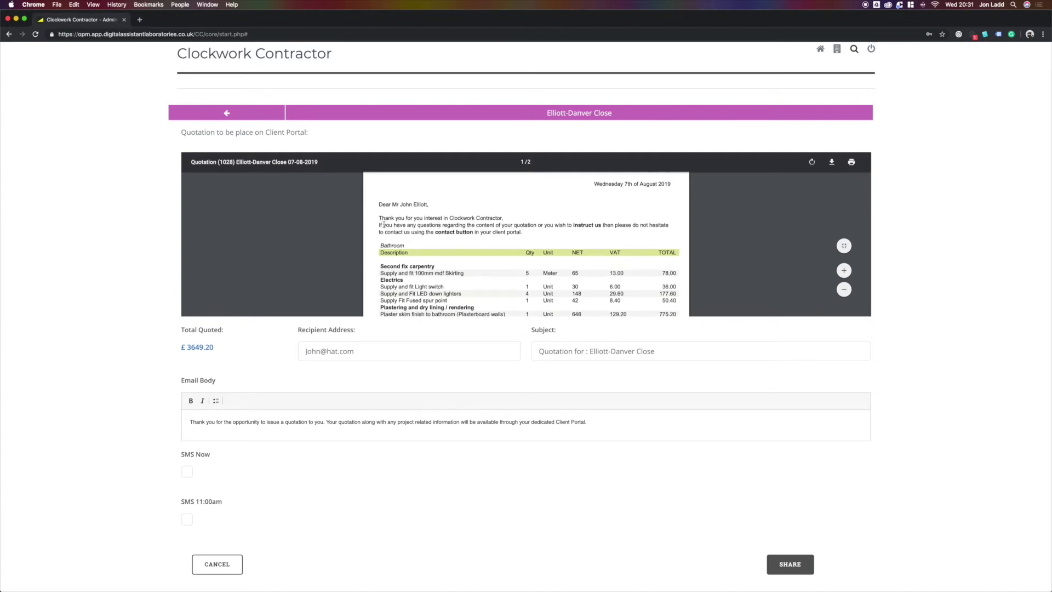
scroll(514, 237, "down", 5)
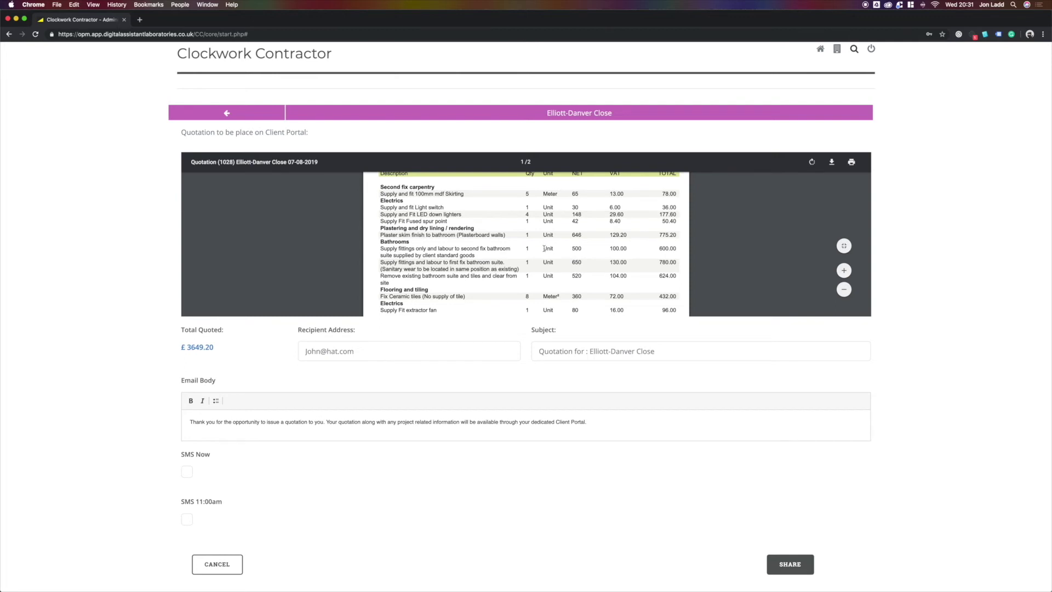
scroll(542, 247, "down", 6)
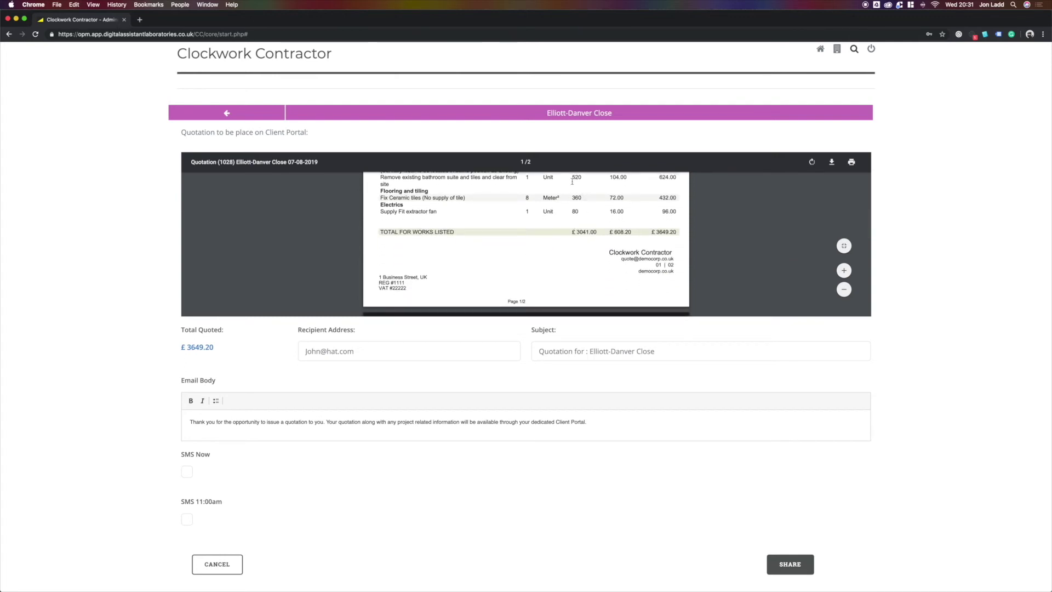
scroll(579, 229, "down", 5)
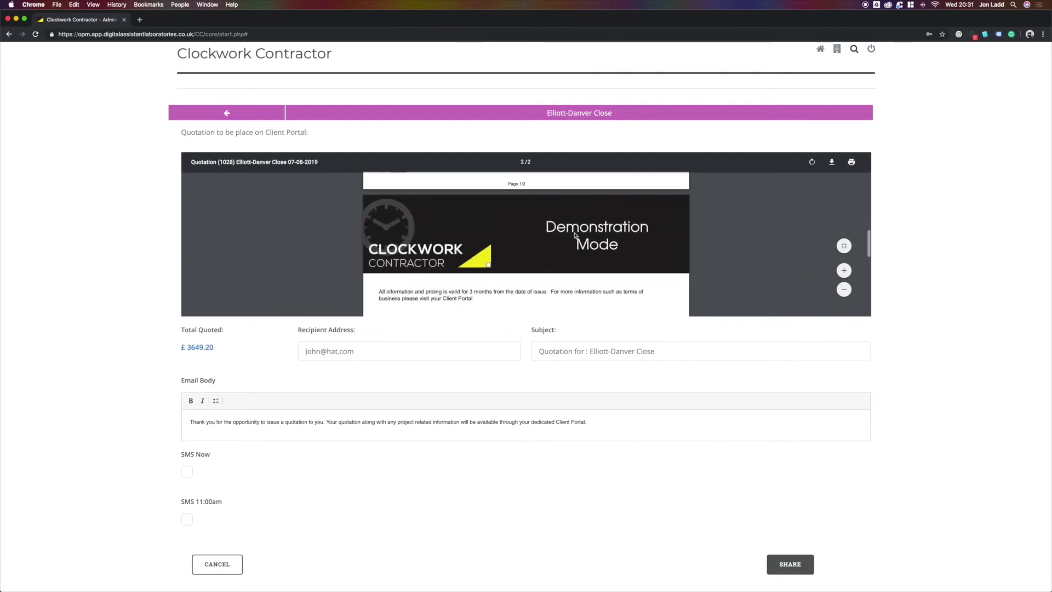
Enable SMS Now and share the quotation with the client
left_click(188, 472)
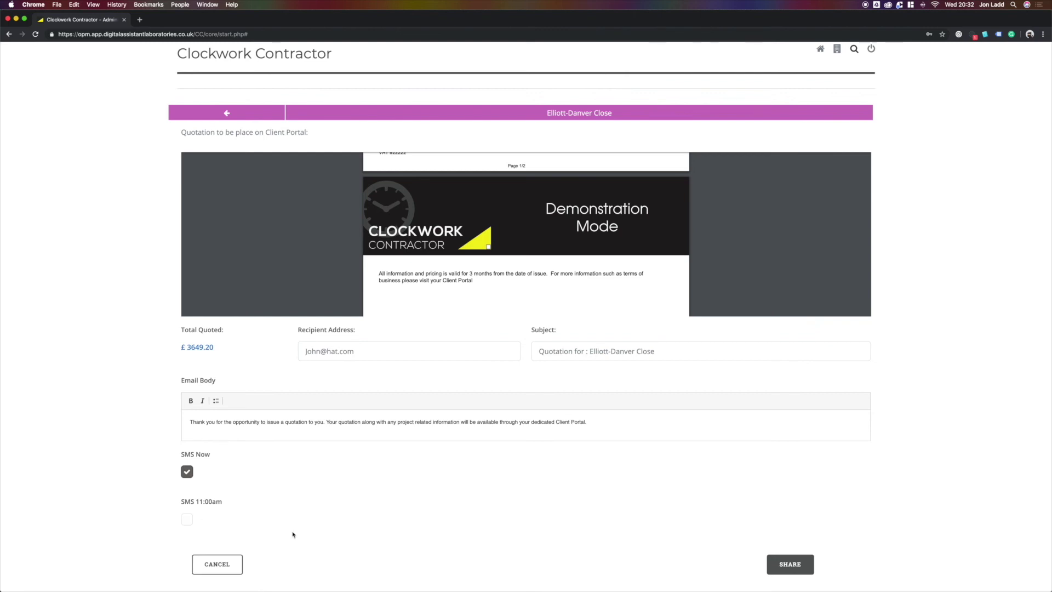
left_click(775, 569)
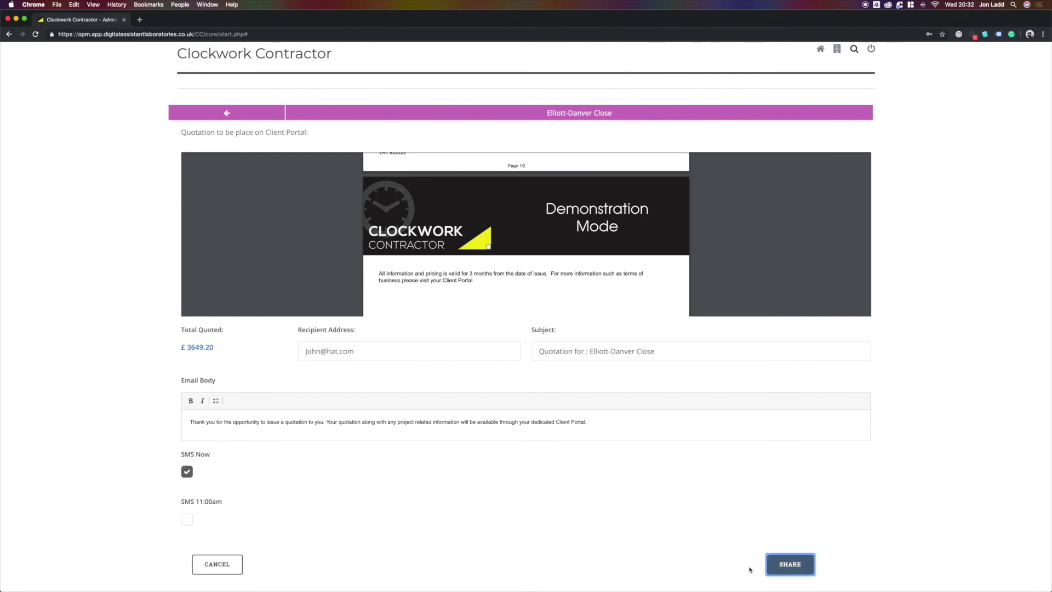